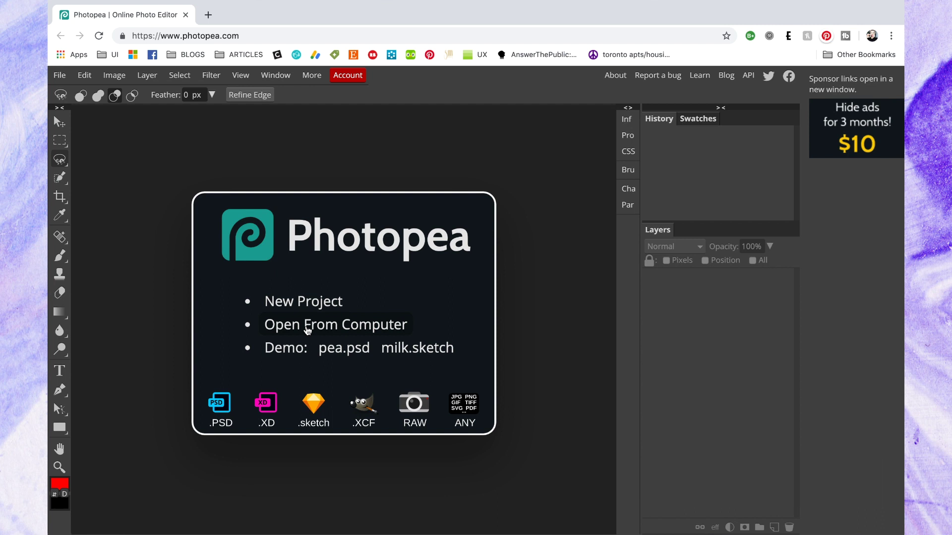
Open purple-diamon-sticker.png from the Desktop as a new document
click(307, 330)
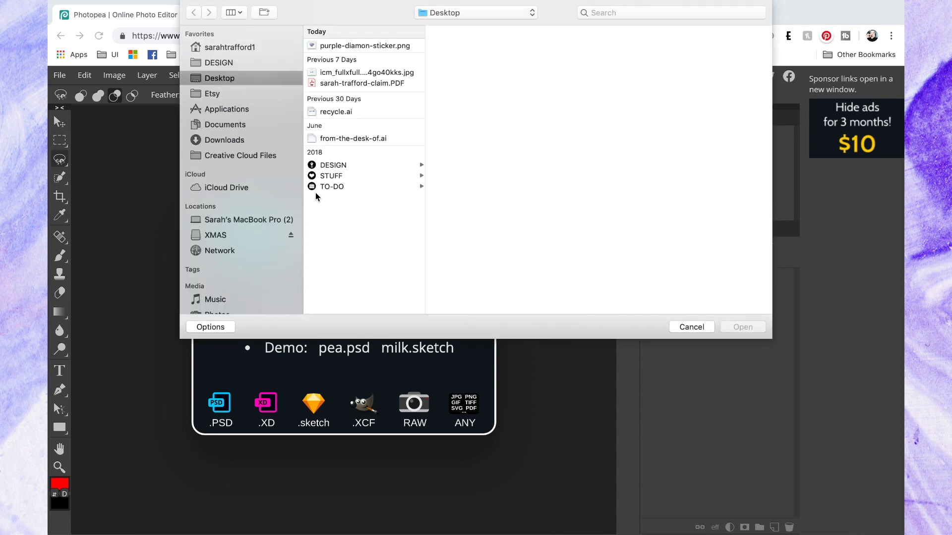
click(368, 46)
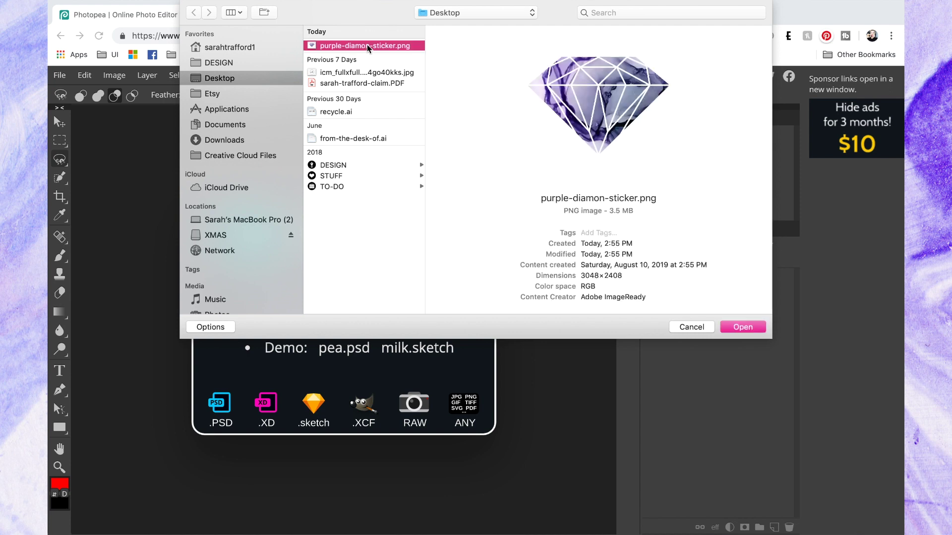
double_click(367, 45)
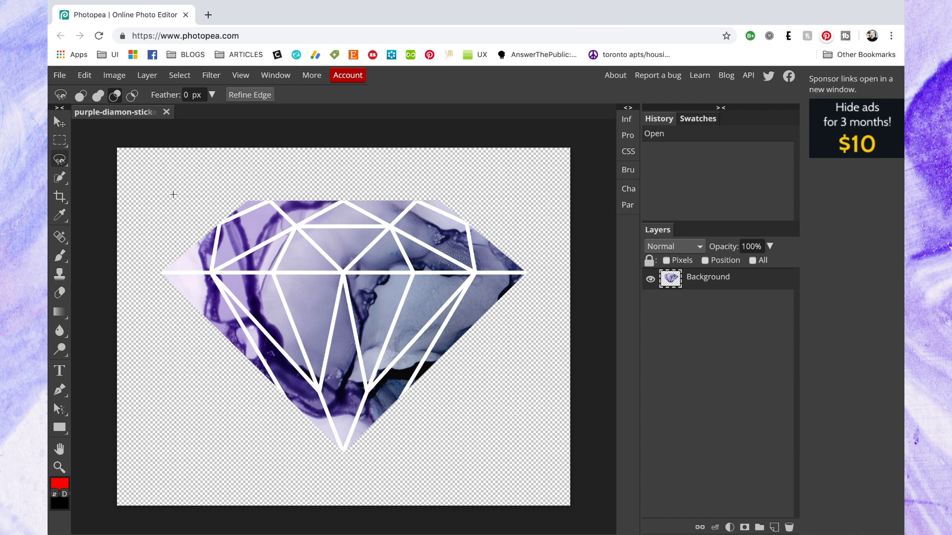
Trace the diamond with the Magnetic Lasso and add an empty Layer 1 above the Background
right_click(63, 163)
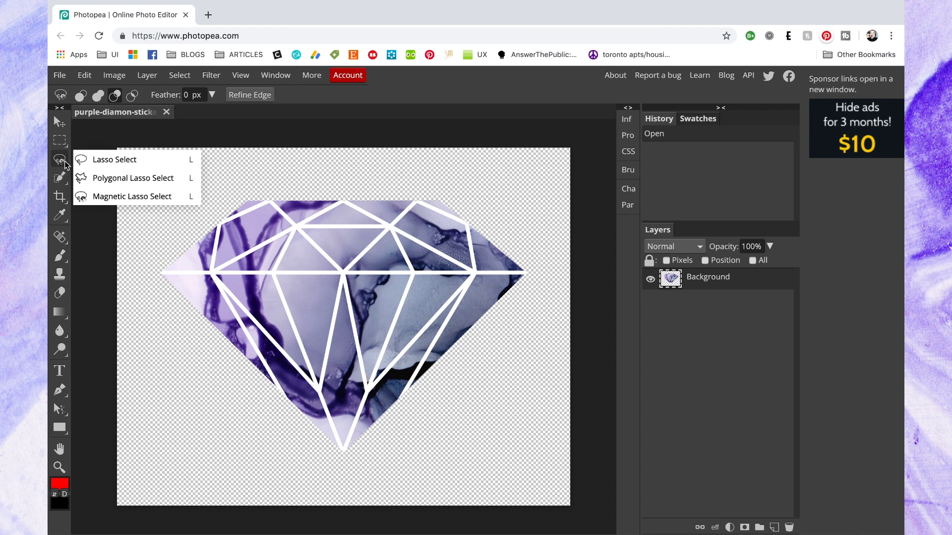
click(108, 191)
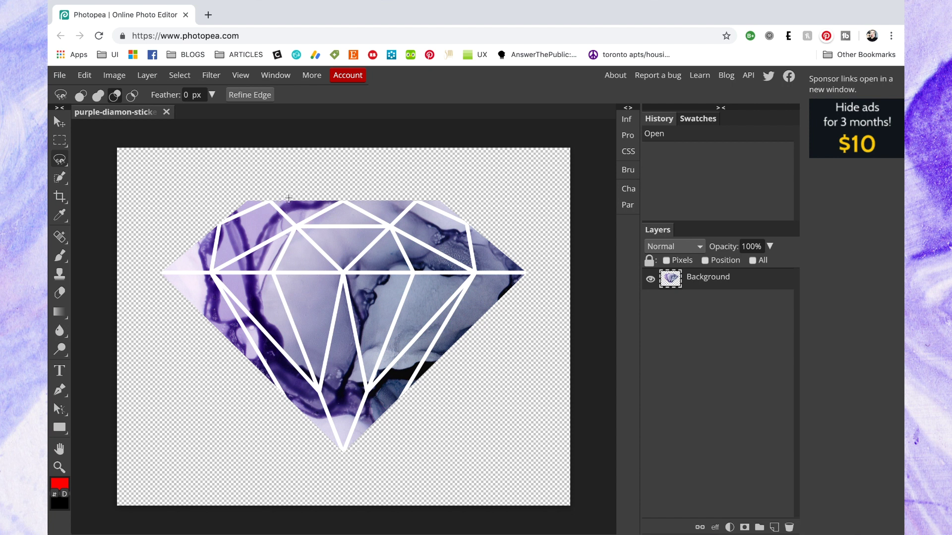
click(248, 200)
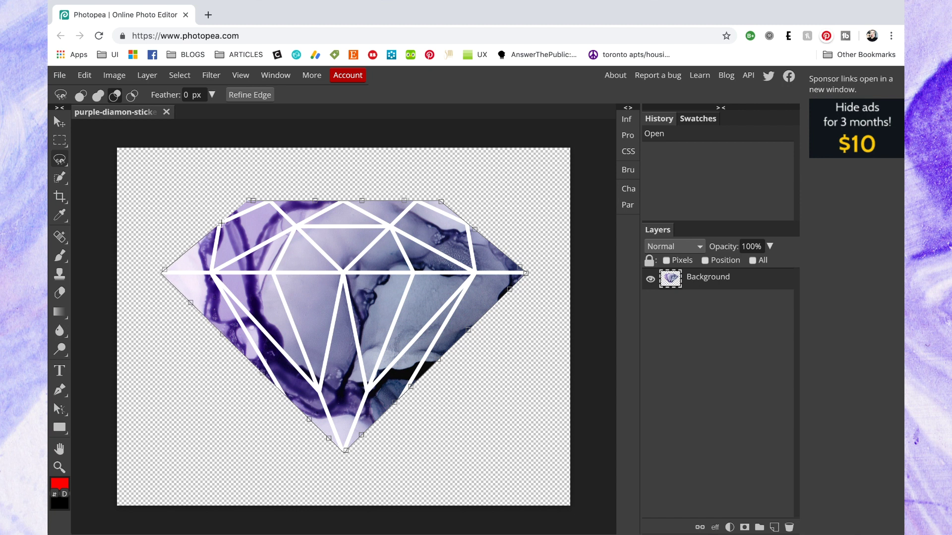
click(249, 200)
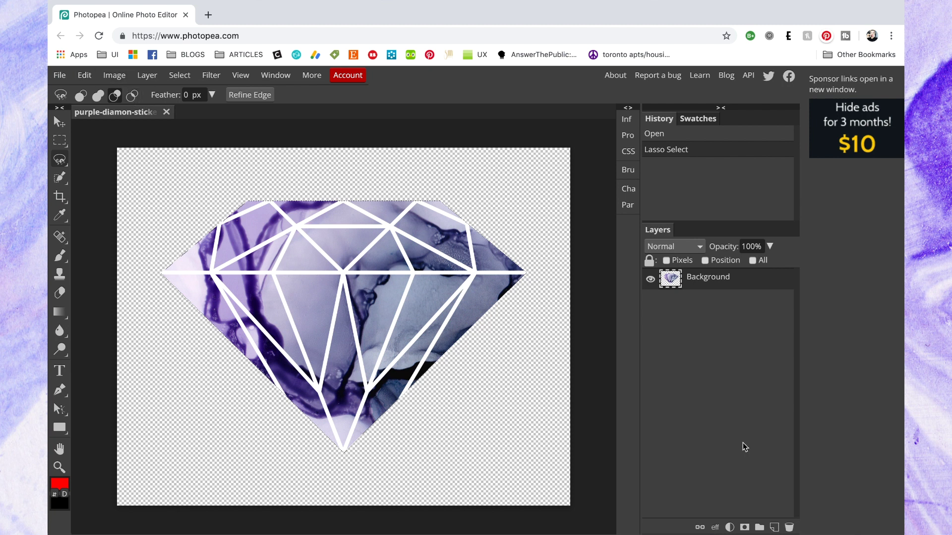
click(773, 528)
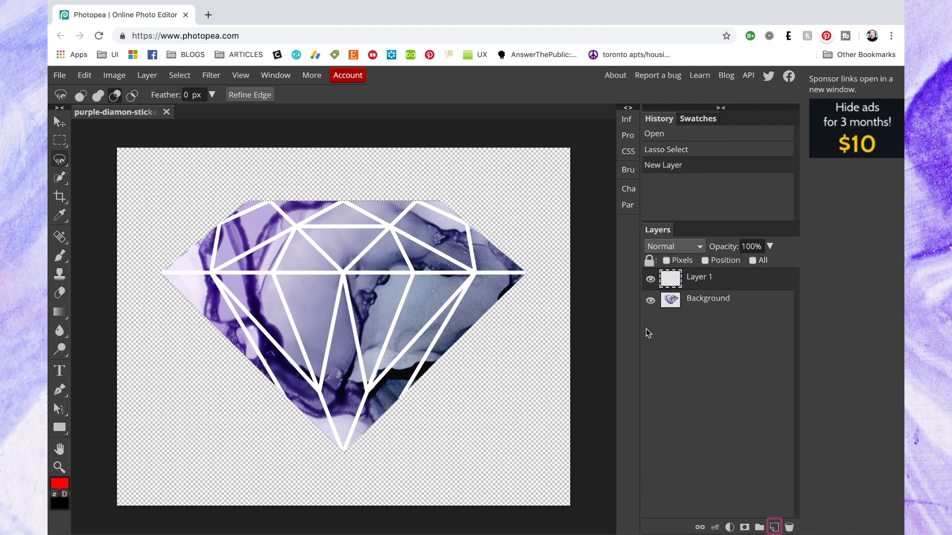
Stroke the diamond selection with a 35 px white outside outline on Layer 1, then deselect
click(84, 75)
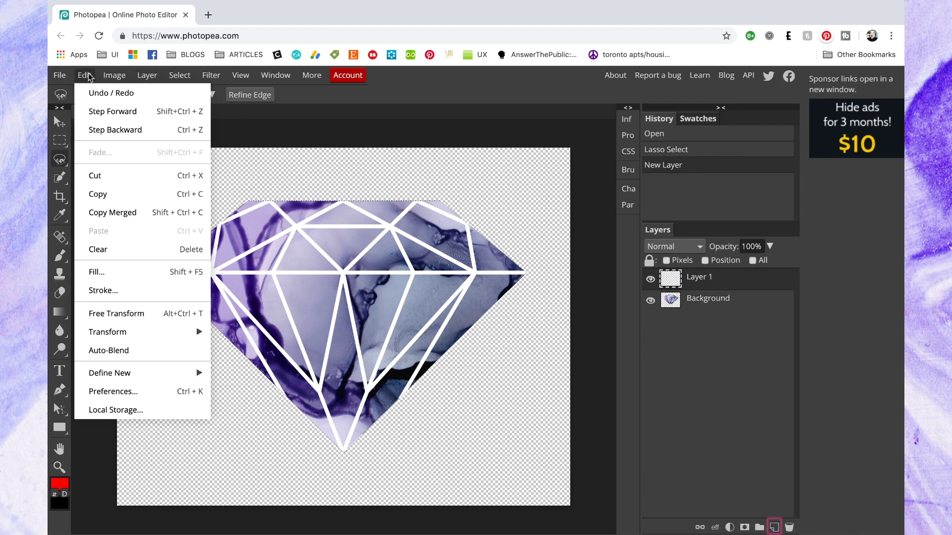
click(109, 291)
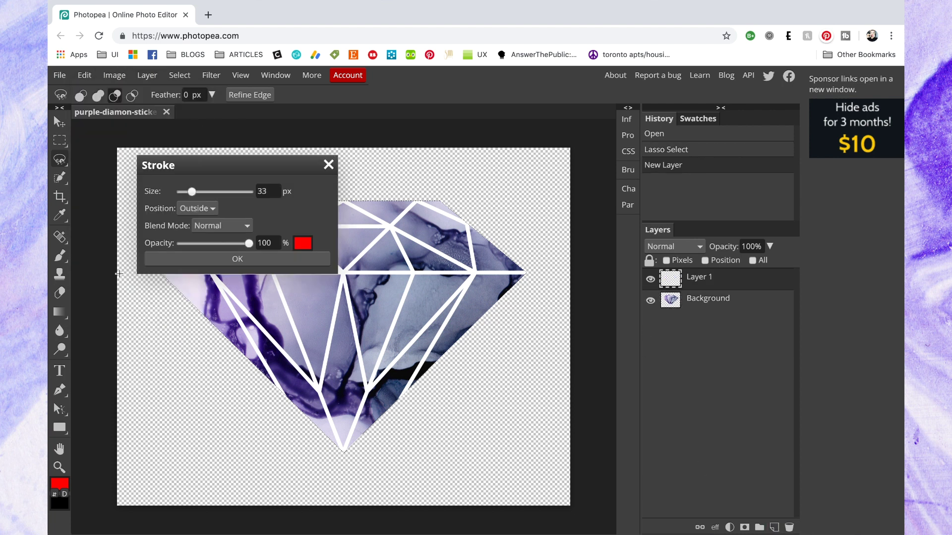
drag(192, 192, 194, 194)
click(303, 243)
mouse_move(203, 189)
mouse_down()
mouse_move(147, 181)
mouse_move(158, 170)
mouse_up()
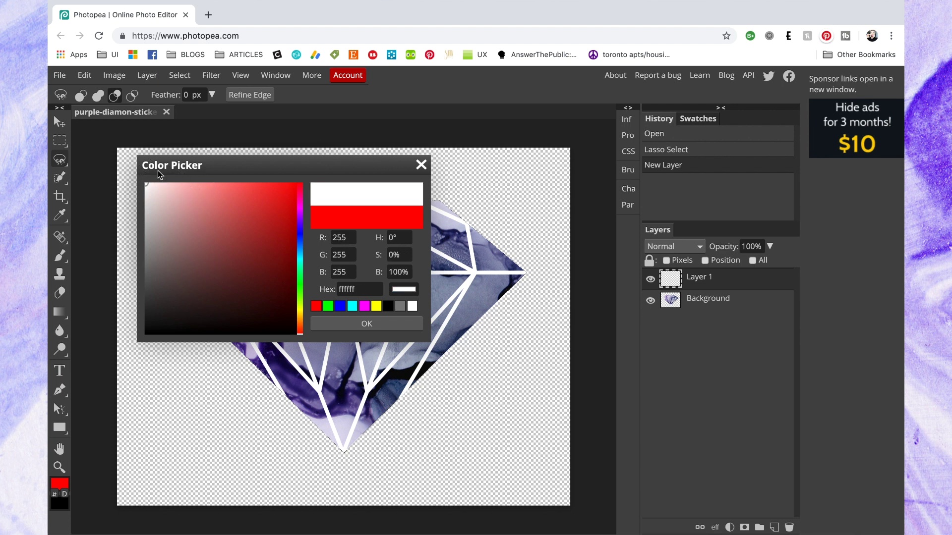
click(356, 323)
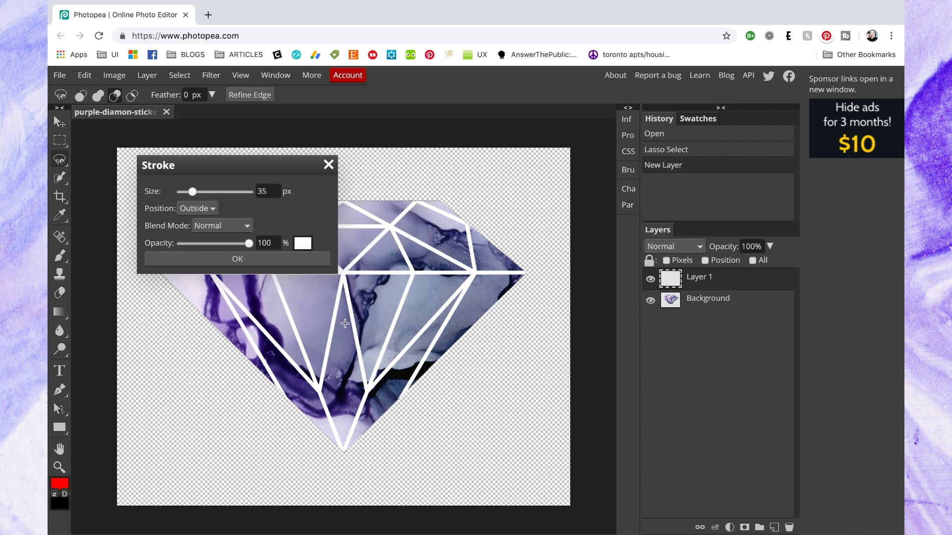
click(253, 262)
key(ctrl+d)
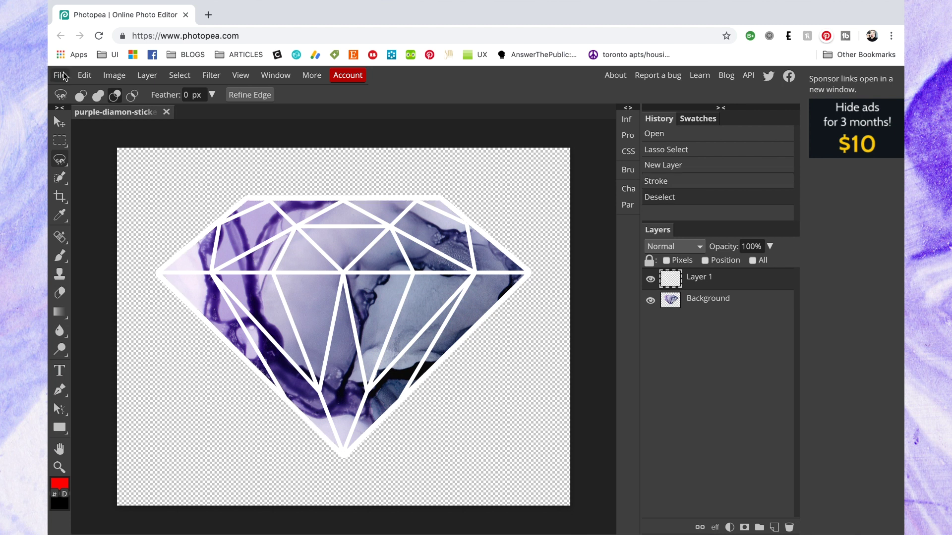
click(60, 75)
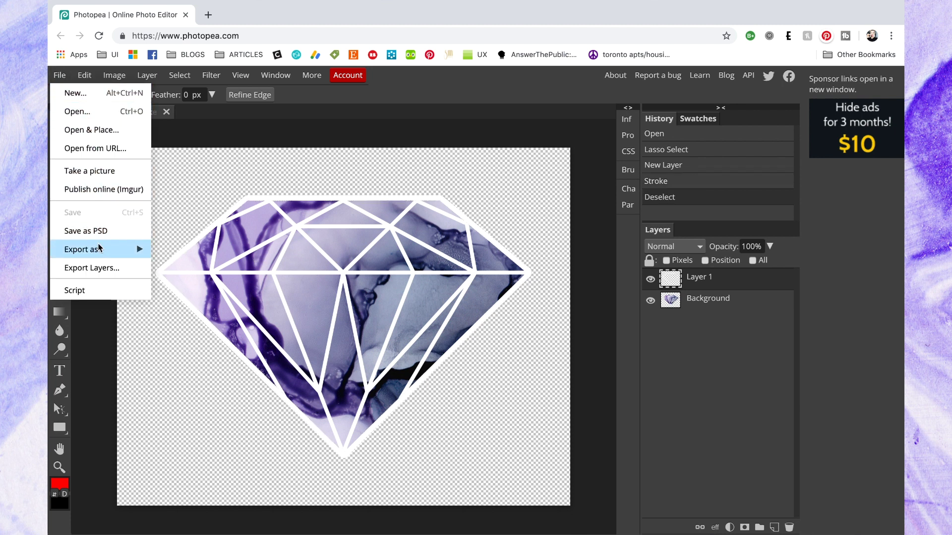
Export the outlined diamond sticker as a PNG file
mouse_move(101, 250)
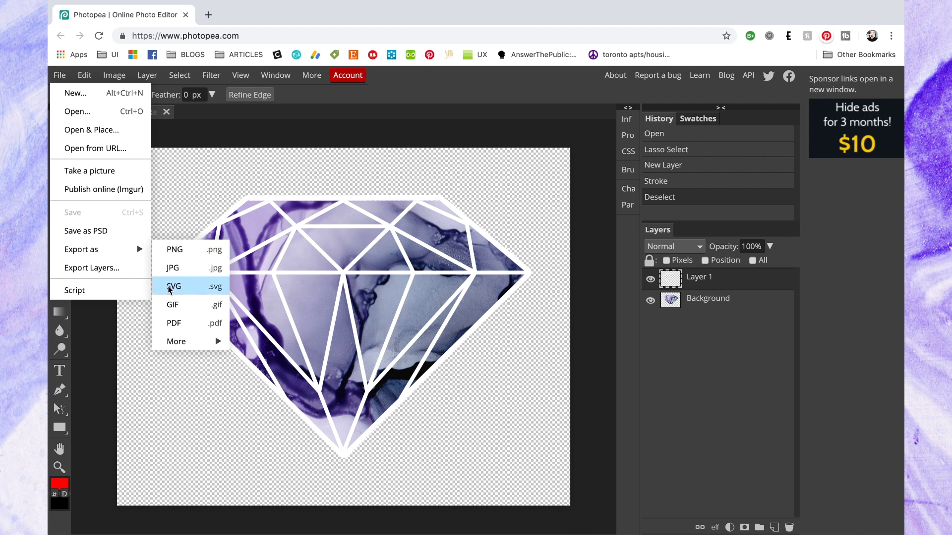
click(174, 251)
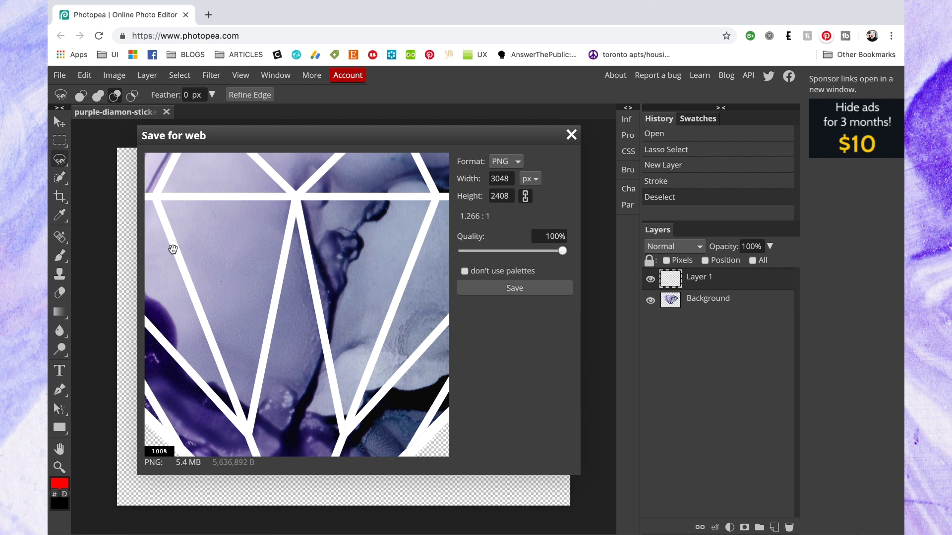
click(494, 289)
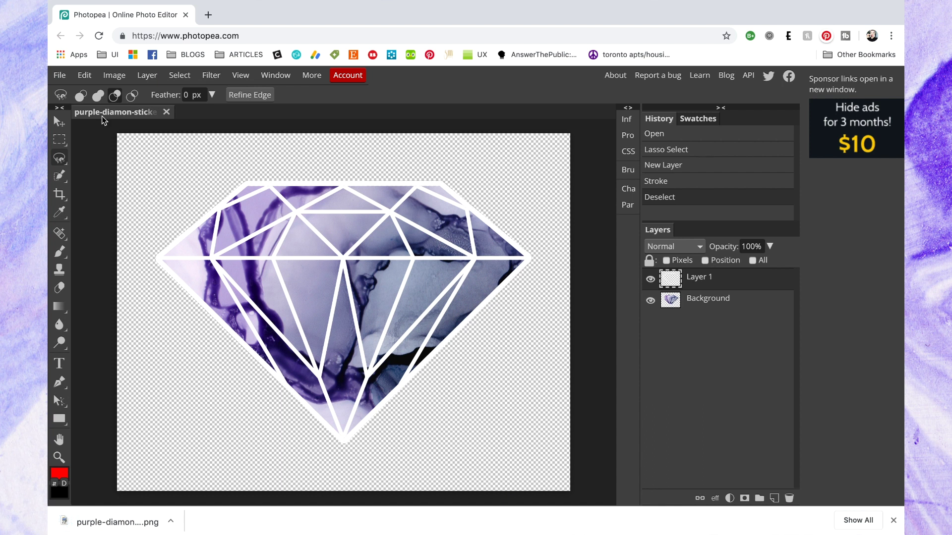
Export the same sticker again as an SVG file
click(59, 77)
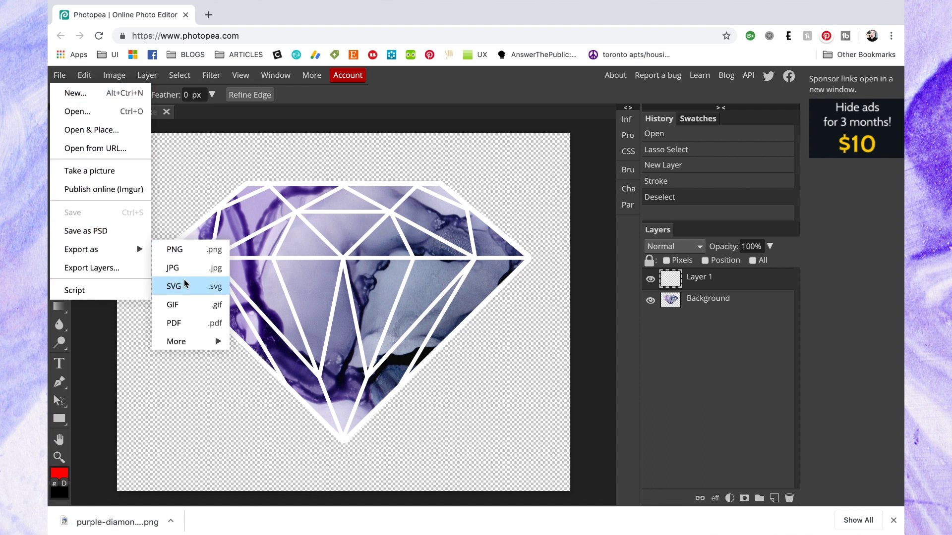
click(184, 283)
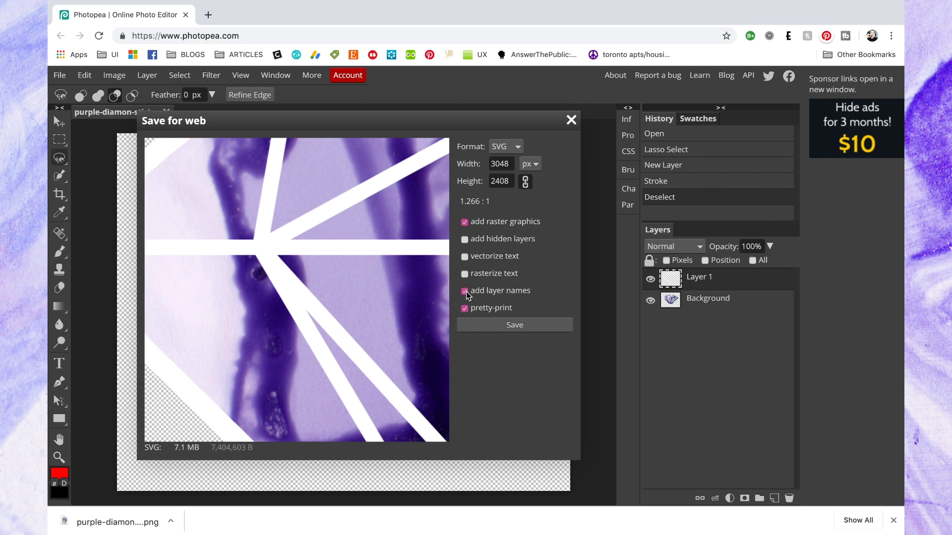
click(475, 325)
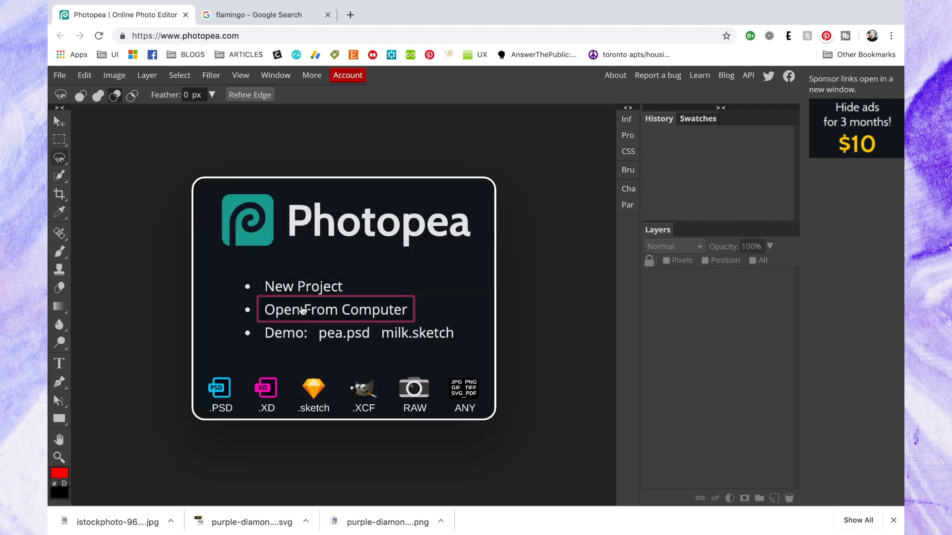
Open the flamingo stock JPG from the computer and zoom in on it
click(304, 308)
double_click(354, 47)
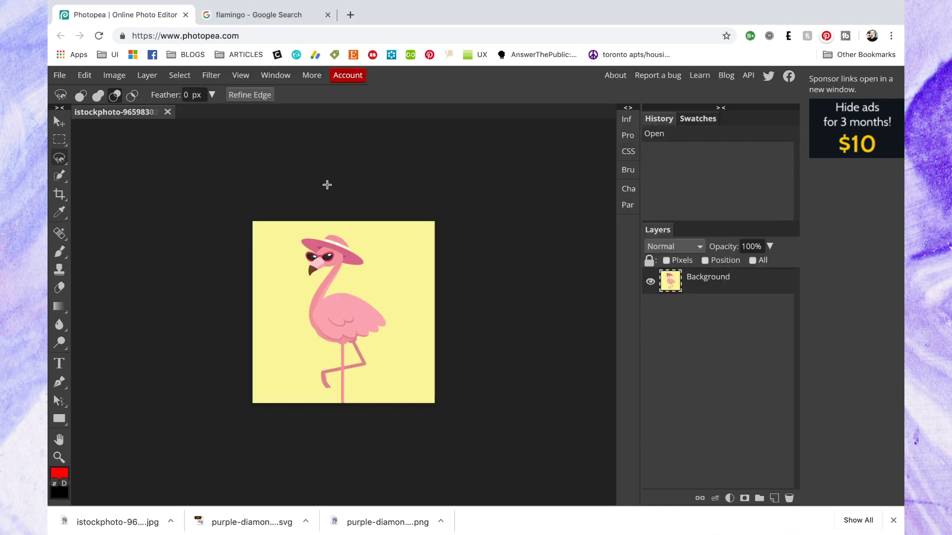
key(ctrl+=)
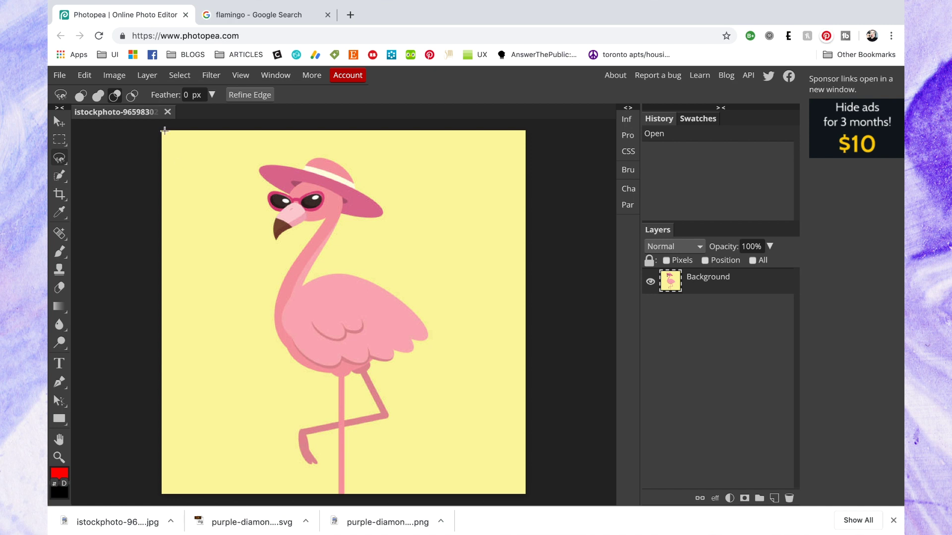
Select the yellow background via Color Range with raised Fuzziness and delete it to transparency
click(179, 79)
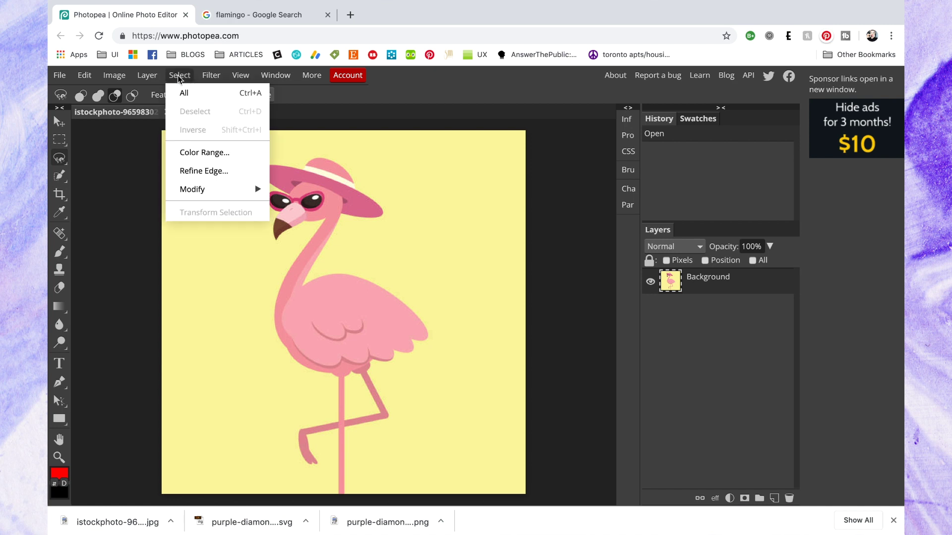
click(190, 155)
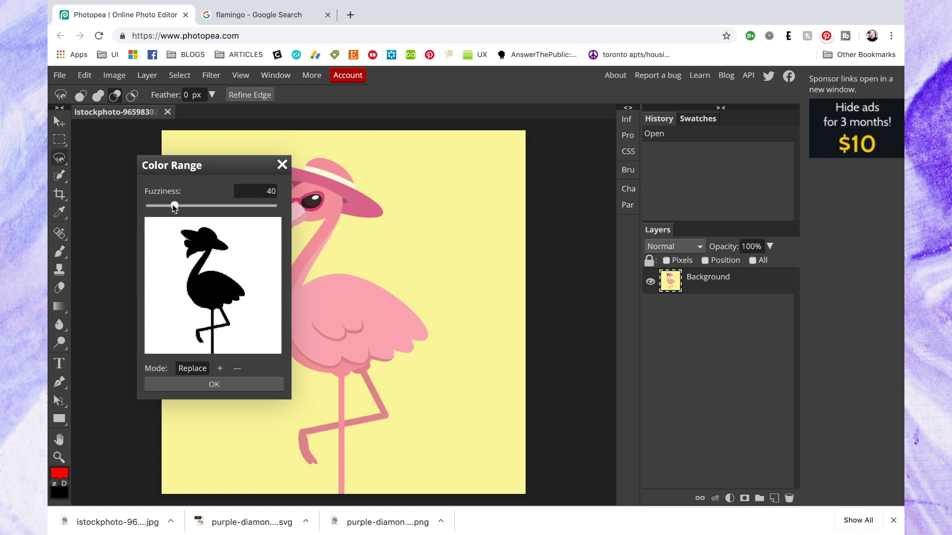
mouse_move(174, 207)
mouse_down()
mouse_move(159, 206)
mouse_move(202, 204)
mouse_move(192, 206)
mouse_up()
click(235, 369)
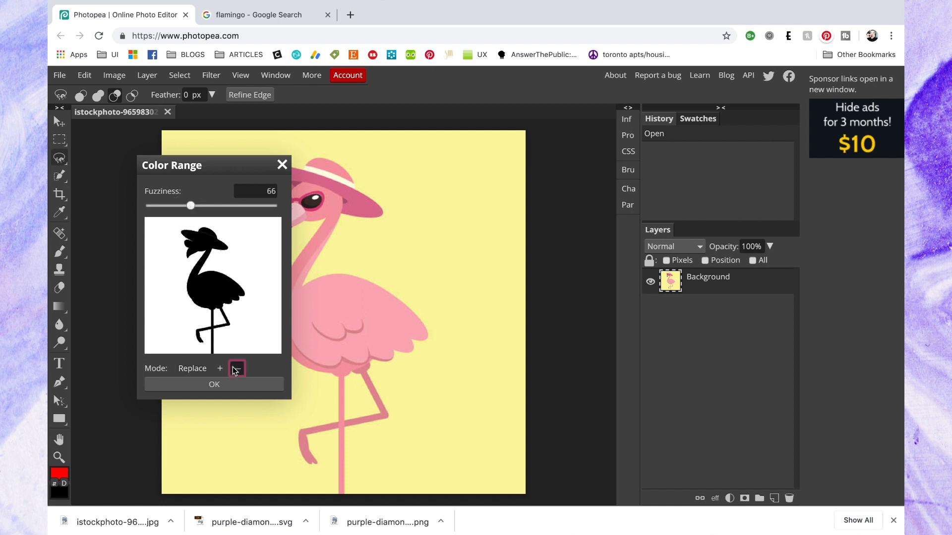
click(236, 371)
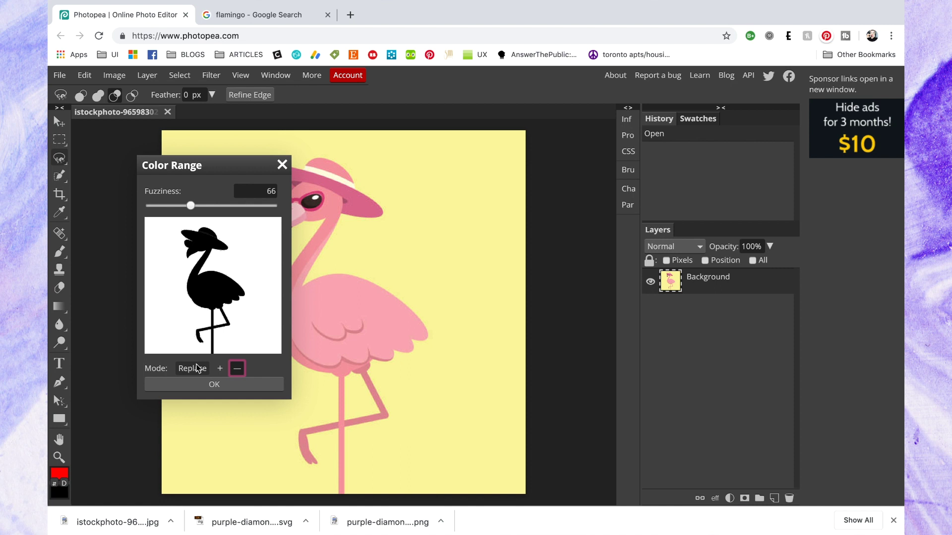
click(237, 370)
click(217, 384)
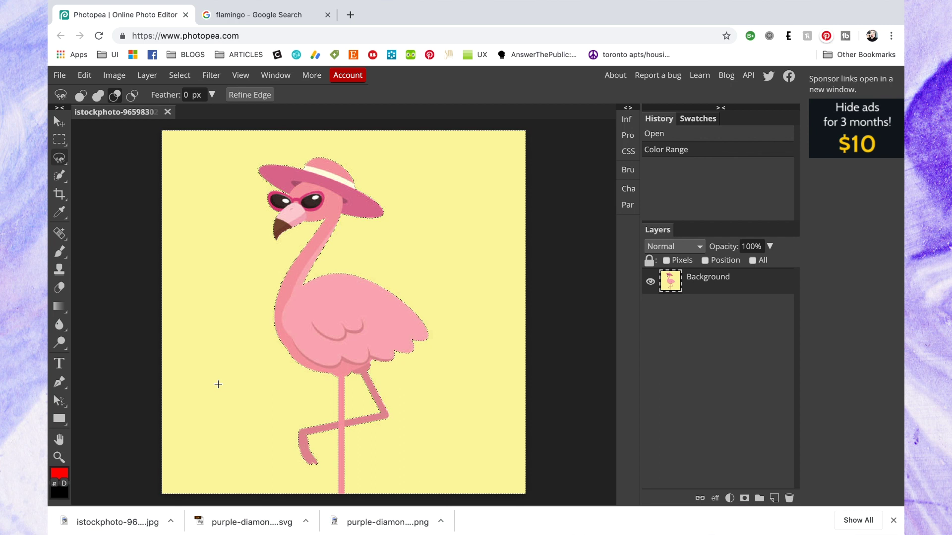
key(Delete)
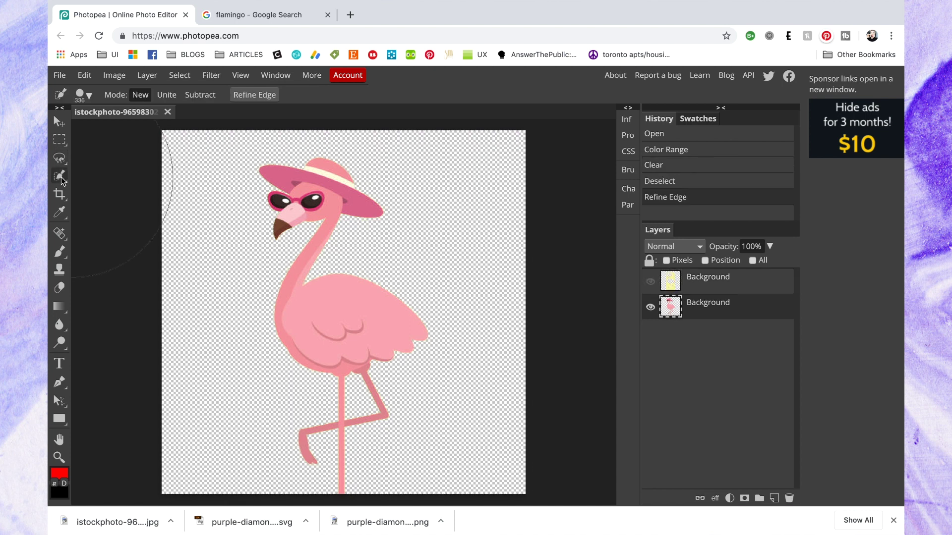
Select the flamingo's body with the Magic Wand at tolerance 65
right_click(62, 179)
click(97, 194)
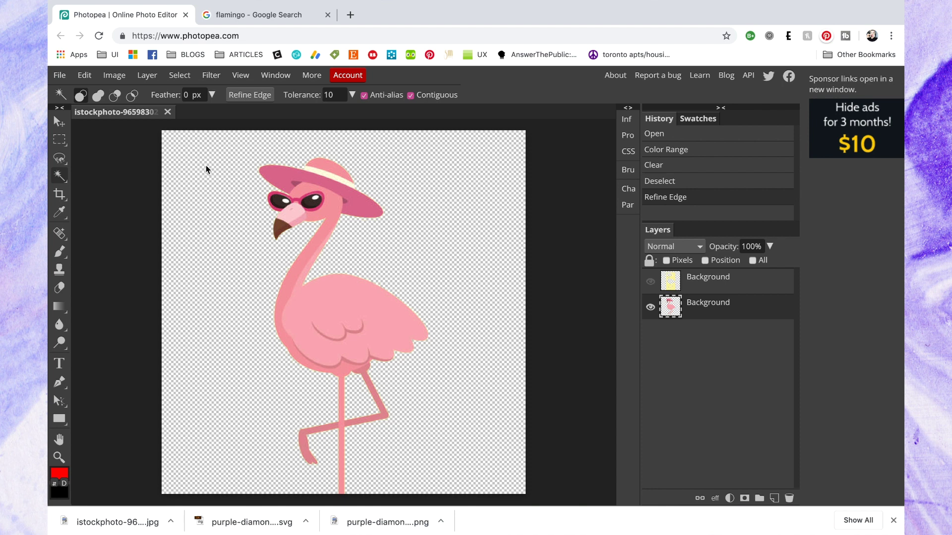
scroll(317, 300, up, 3)
click(313, 302)
click(354, 92)
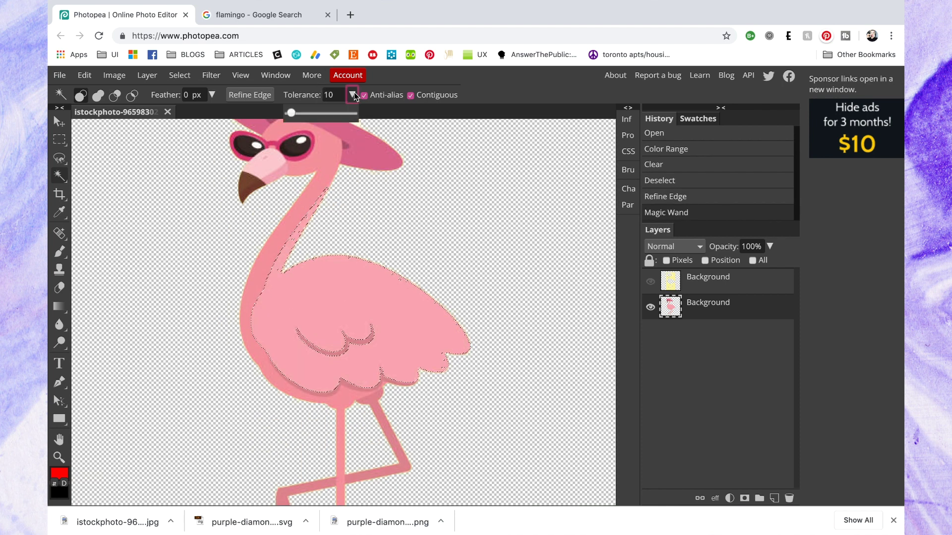
drag(289, 113, 306, 111)
click(351, 94)
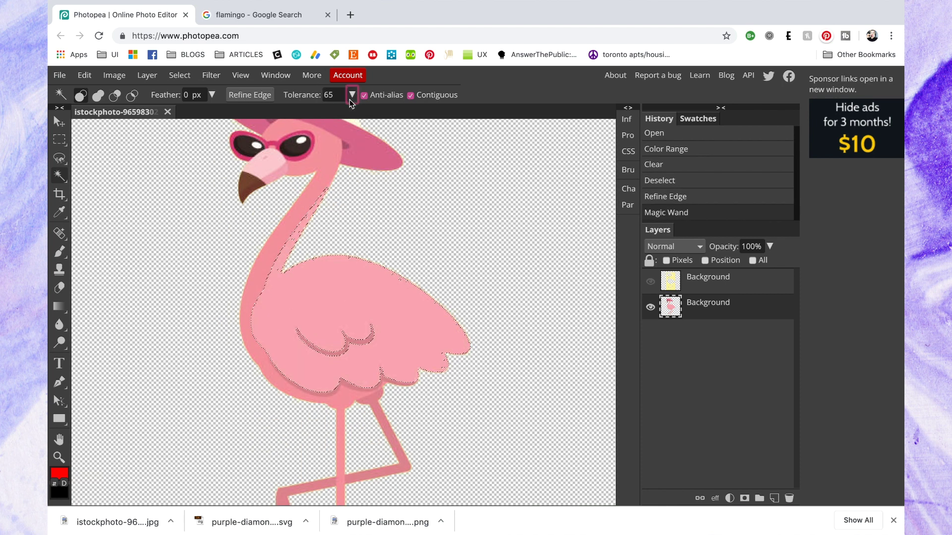
key(ctrl+d)
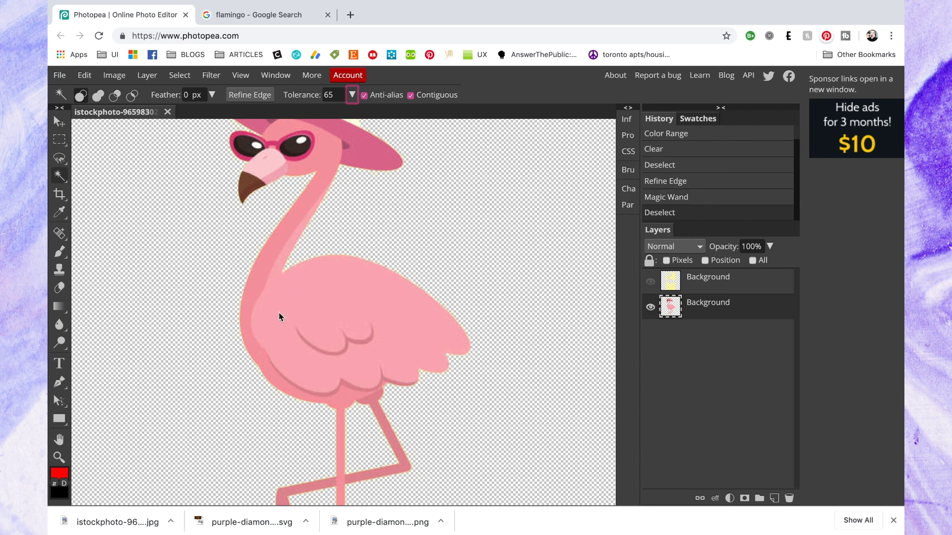
click(279, 313)
scroll(279, 312, up, 3)
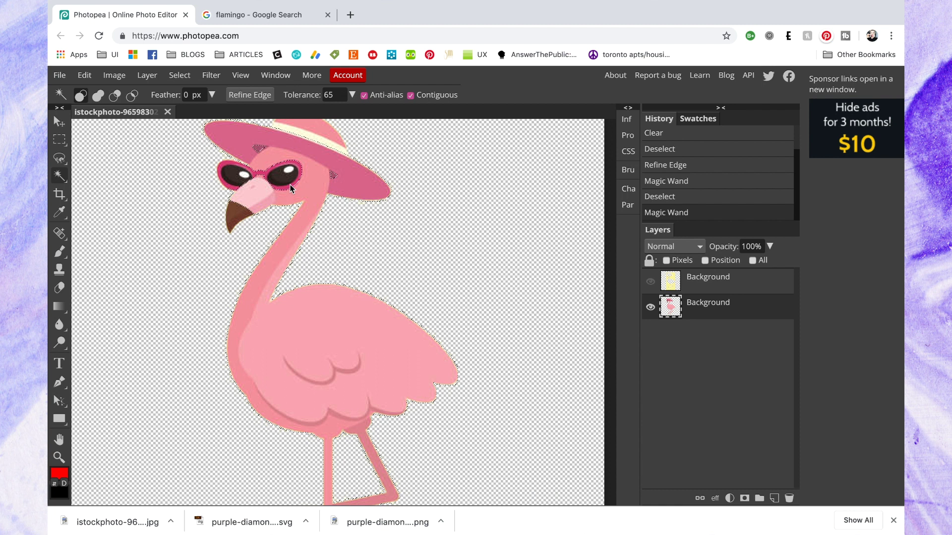
Add both sunglasses lenses, the beak and the hat band to the selection
click(96, 98)
click(286, 168)
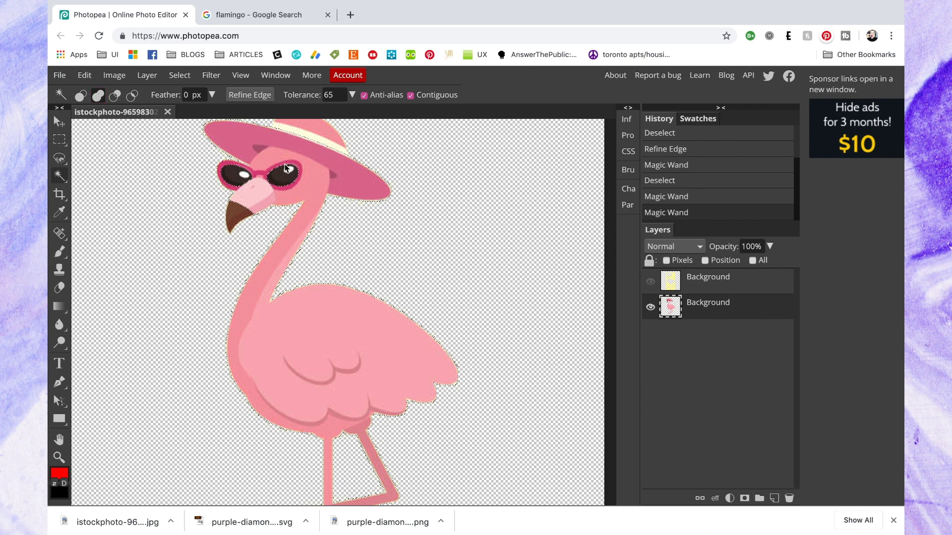
click(281, 175)
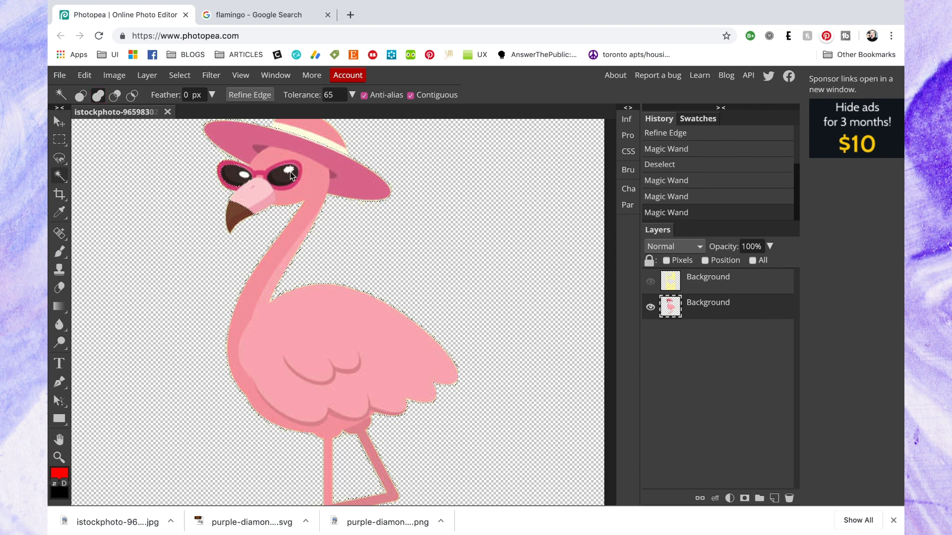
click(290, 171)
click(289, 174)
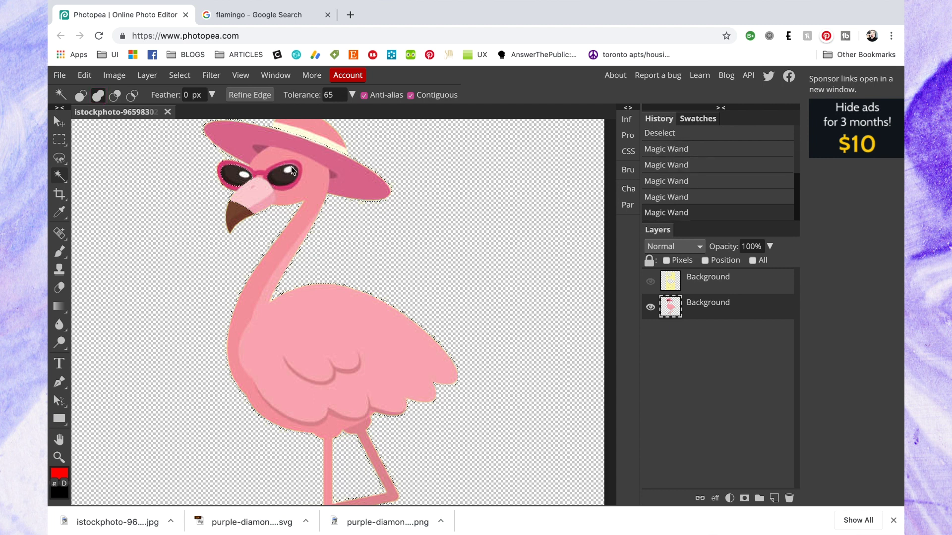
click(235, 175)
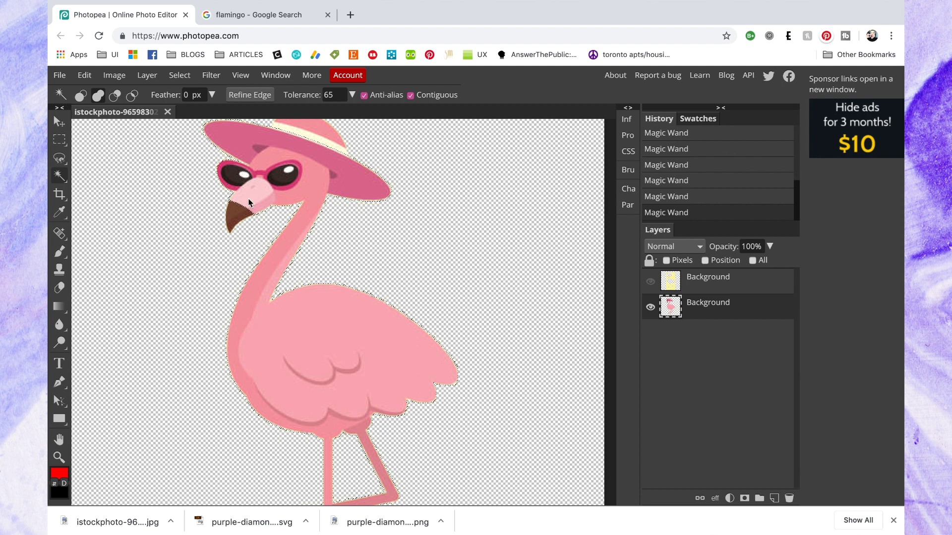
click(235, 215)
scroll(307, 135, up, 2)
click(296, 168)
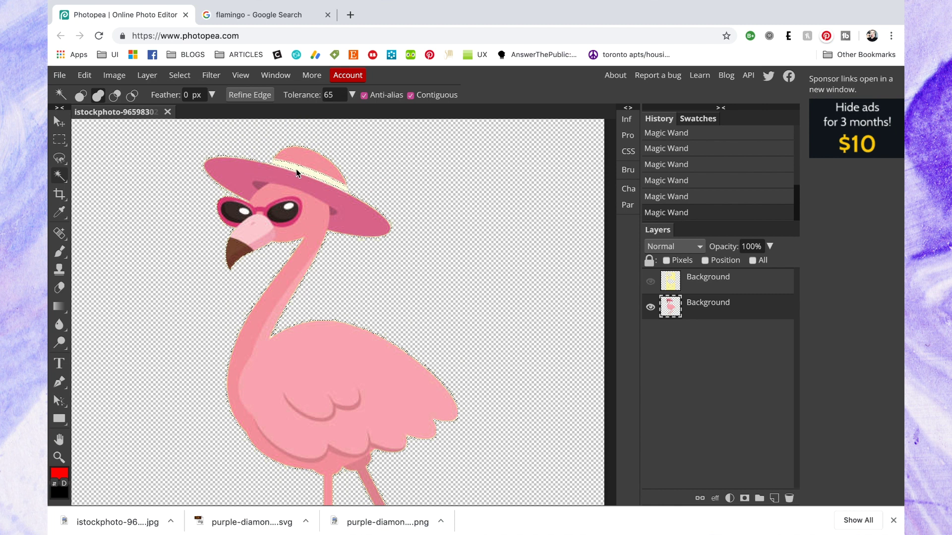
click(295, 171)
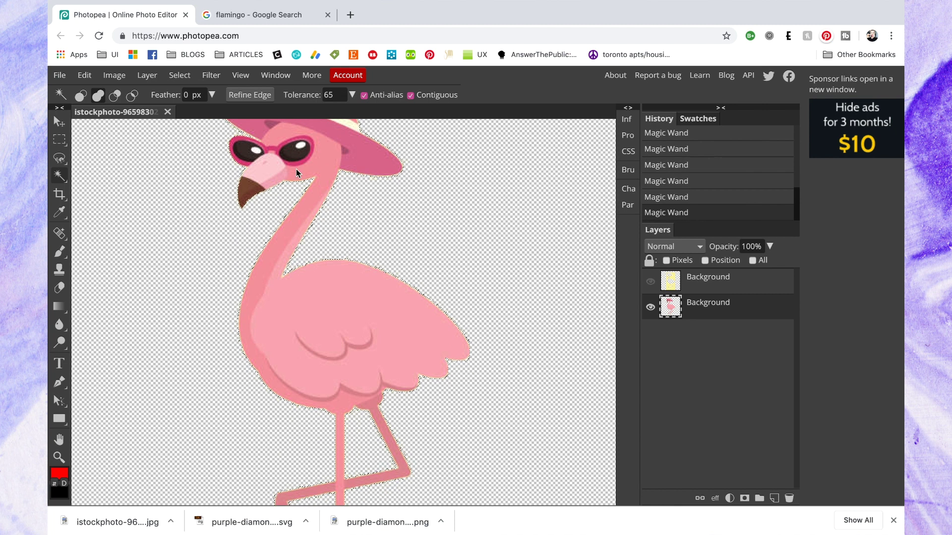
scroll(295, 169, down, 5)
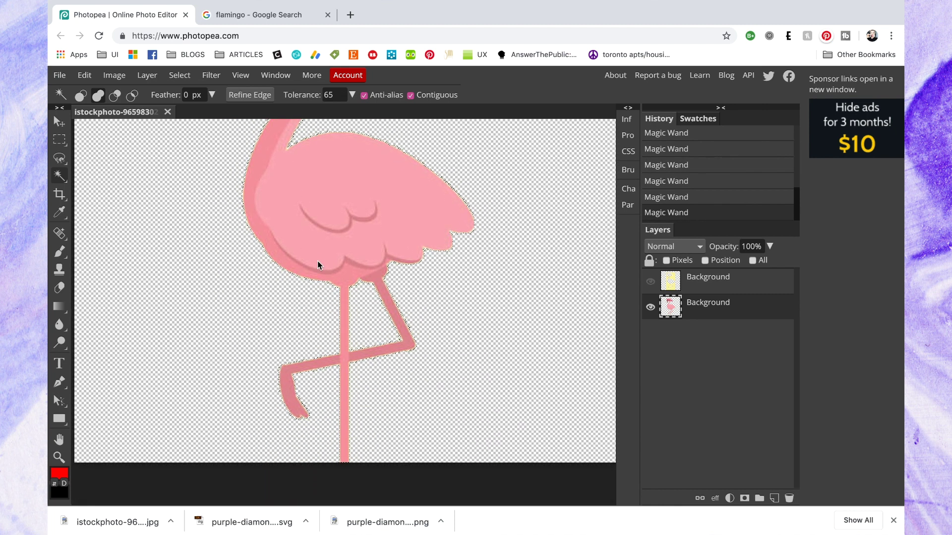
scroll(317, 261, up, 5)
click(239, 229)
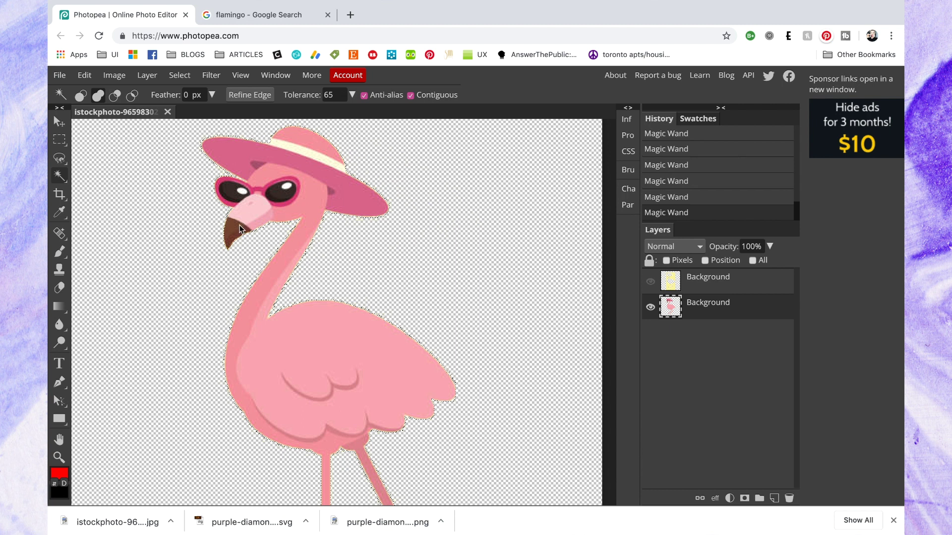
Create a new layer, stroke the flamingo selection white, then undo that first attempt
key(ctrl+shift+n)
click(85, 75)
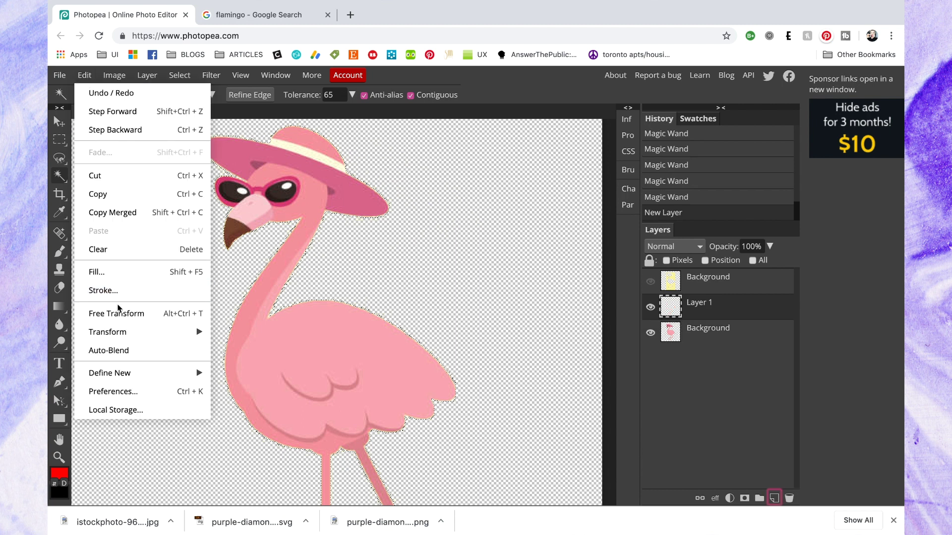
click(113, 288)
click(303, 243)
drag(174, 208, 139, 171)
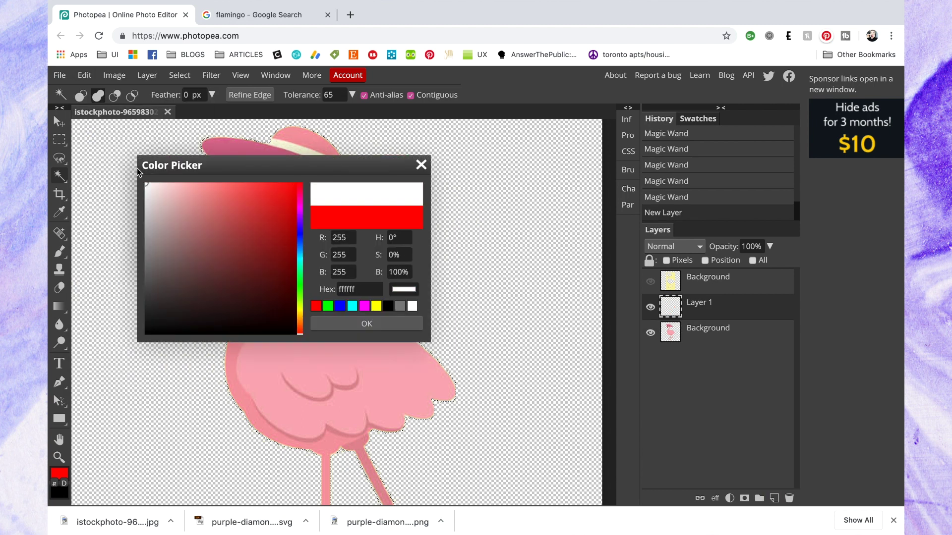
click(346, 327)
click(272, 258)
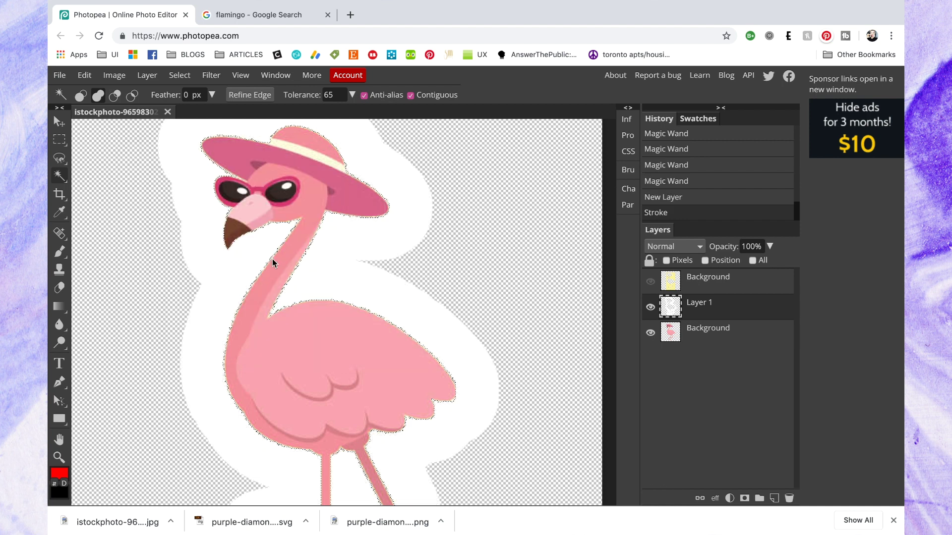
click(84, 75)
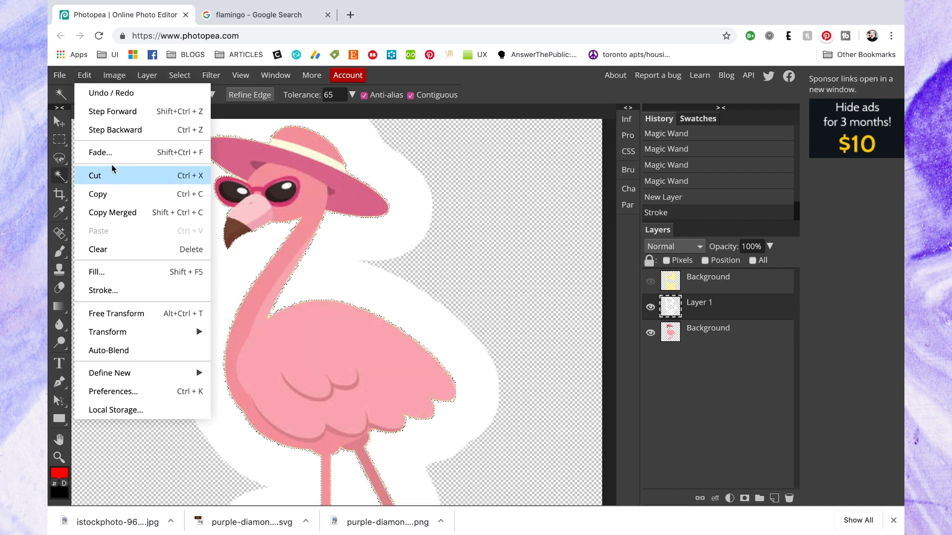
click(94, 93)
Reapply a 10 px white outside stroke, deselect, and hide the flamingo layer
click(85, 76)
click(121, 293)
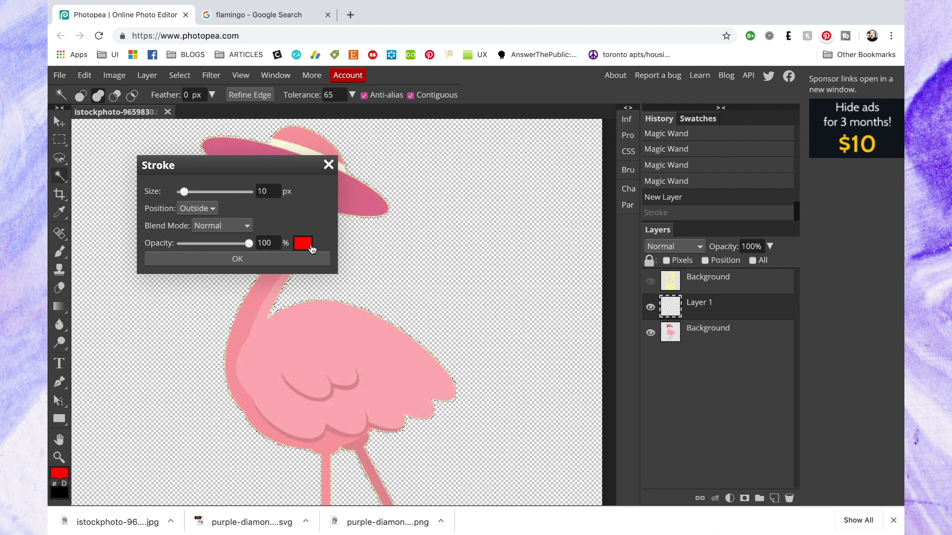
click(303, 243)
click(214, 223)
drag(214, 223, 137, 160)
click(378, 325)
click(245, 262)
key(ctrl+d)
scroll(471, 295, up, 3)
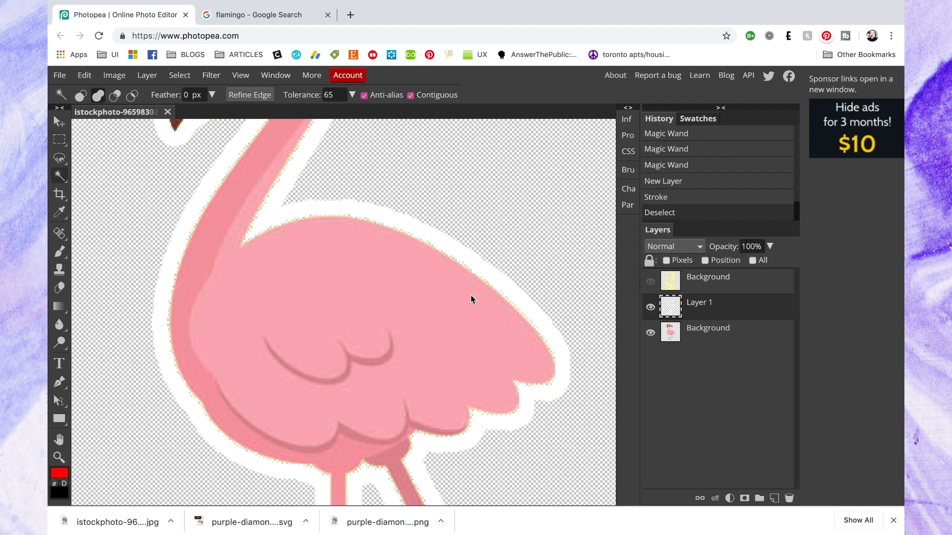
scroll(471, 297, up, 1)
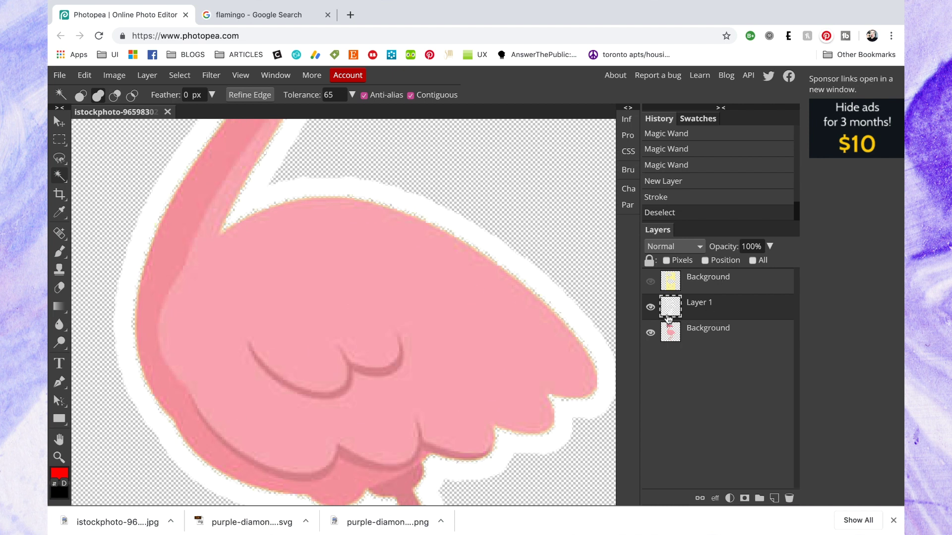
click(650, 333)
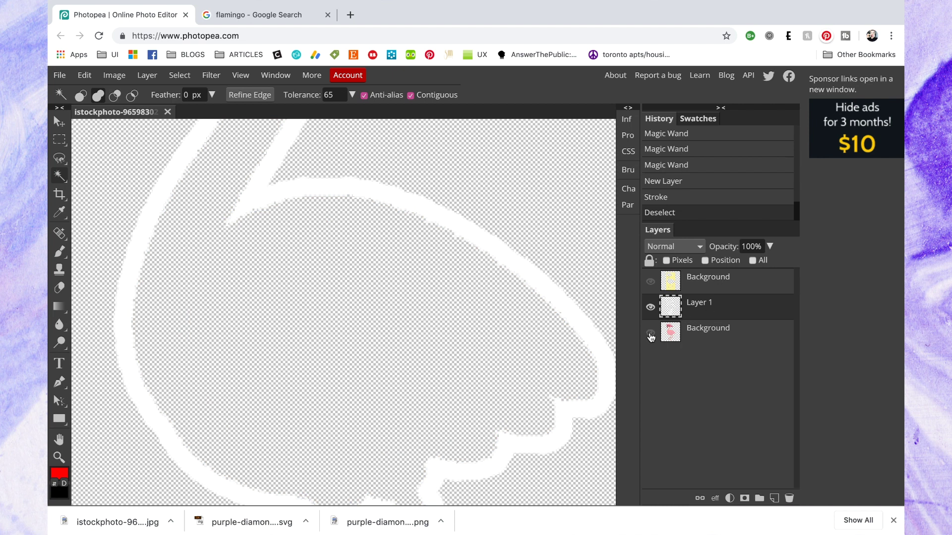
Paint-bucket the inside of the outline white, including the neck gap
mouse_move(60, 308)
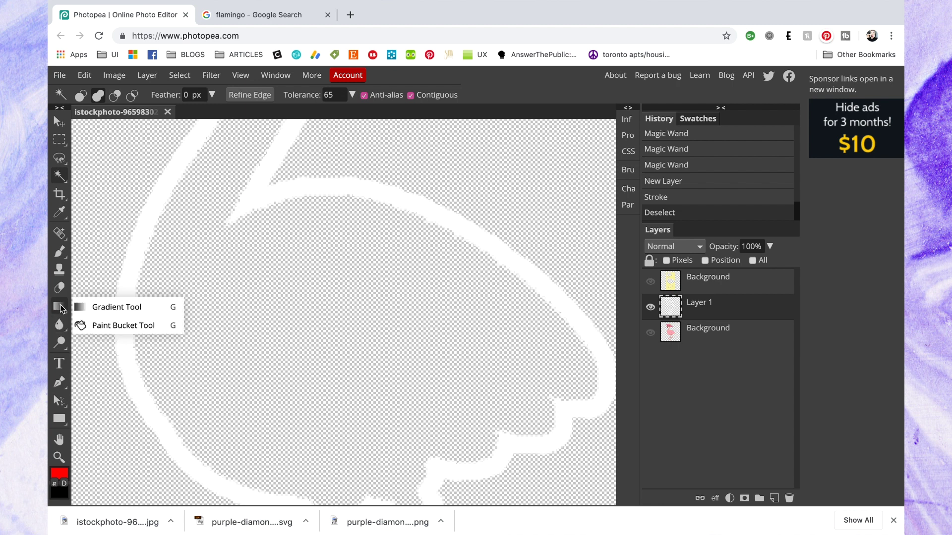
click(98, 327)
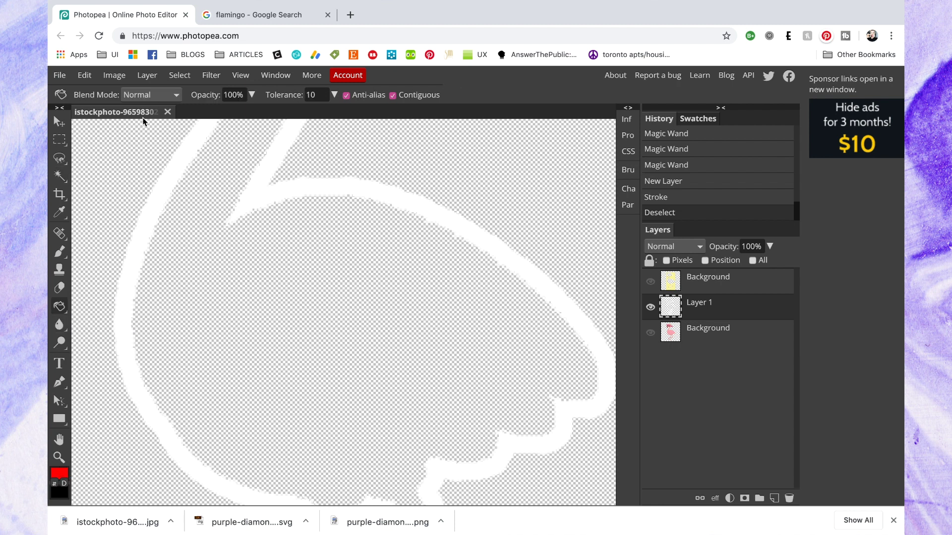
click(61, 477)
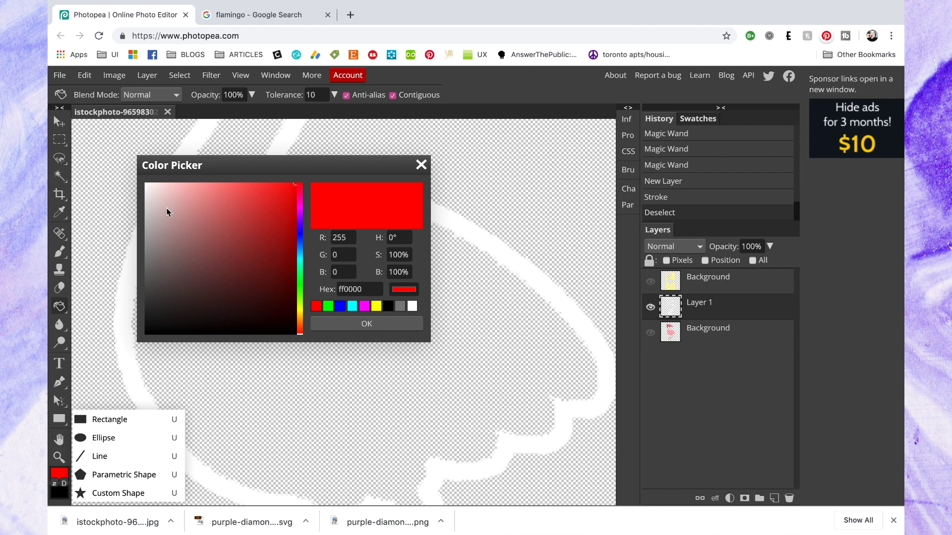
click(146, 184)
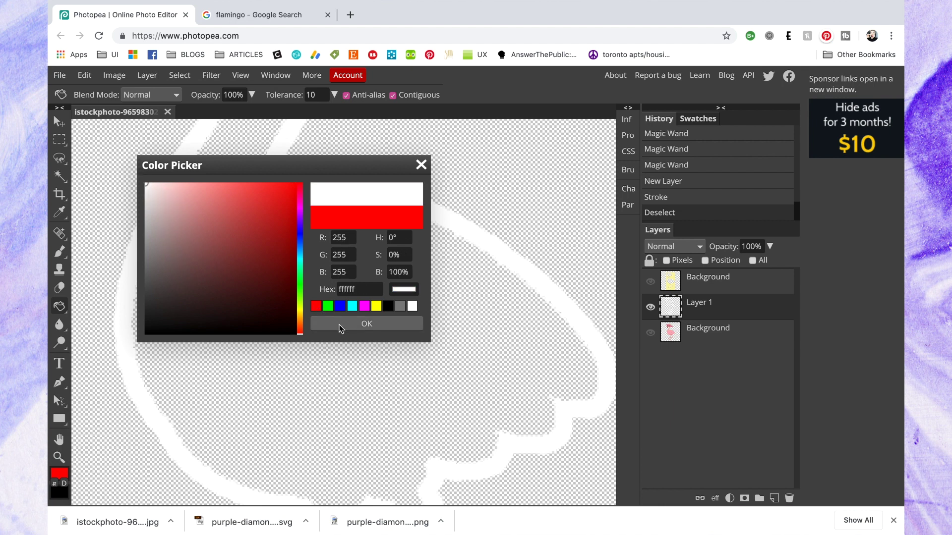
click(342, 324)
click(327, 310)
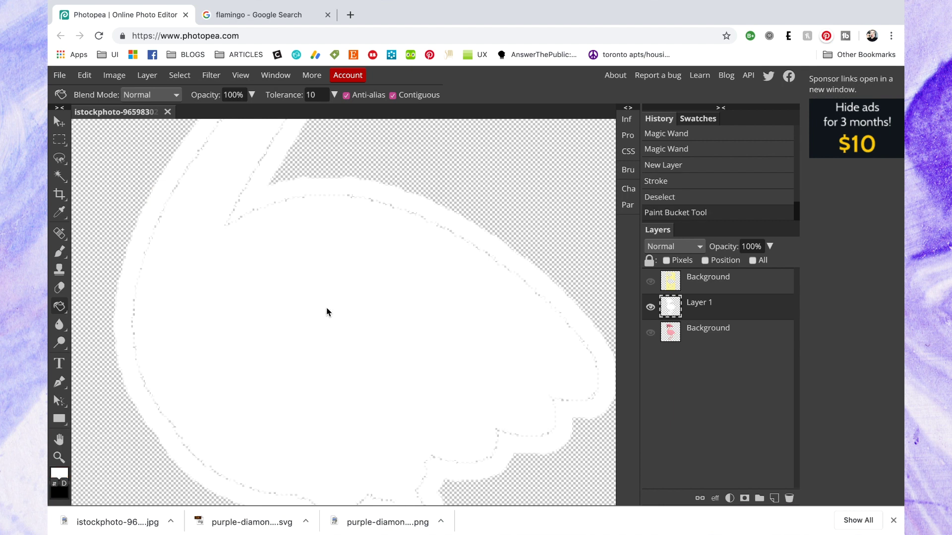
click(252, 179)
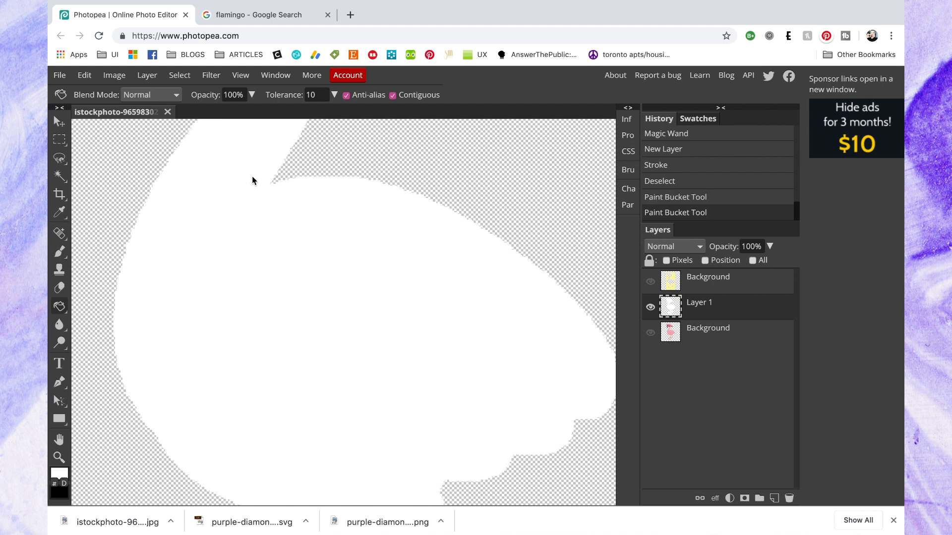
Show the flamingo again, move the white layer beneath it, and close the document discarding changes
click(650, 333)
mouse_move(700, 310)
mouse_down()
mouse_move(703, 354)
mouse_move(701, 296)
mouse_up()
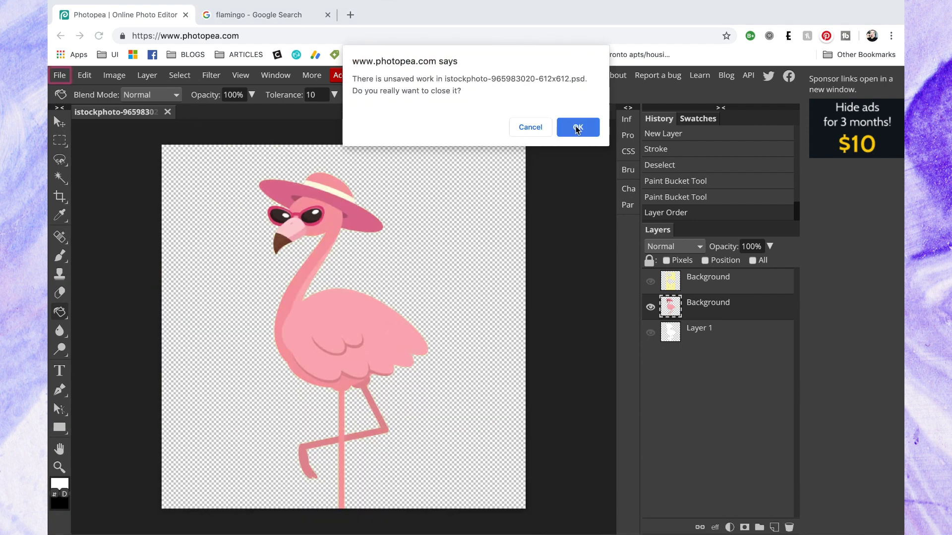
click(572, 128)
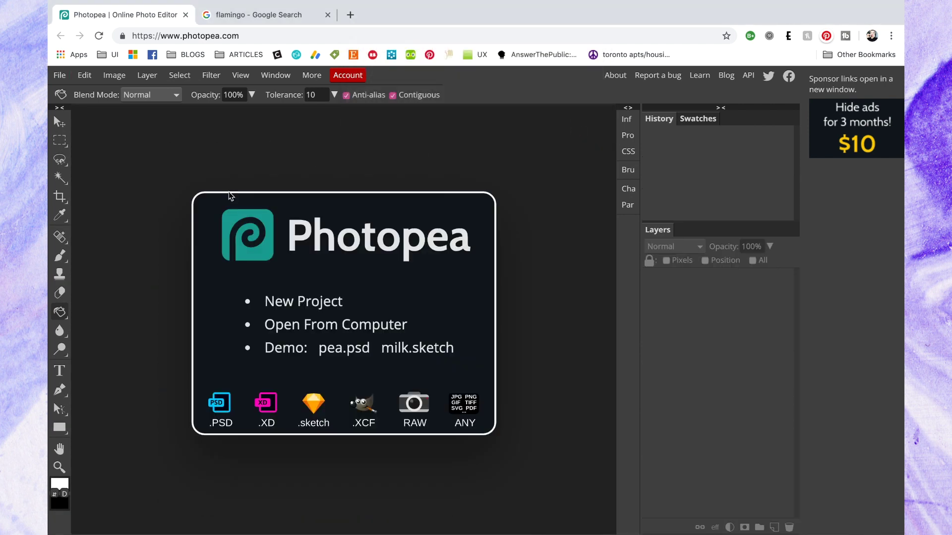
Create a new transparent Business Card document, 3.5 × 2 in at 300 DPI
click(296, 310)
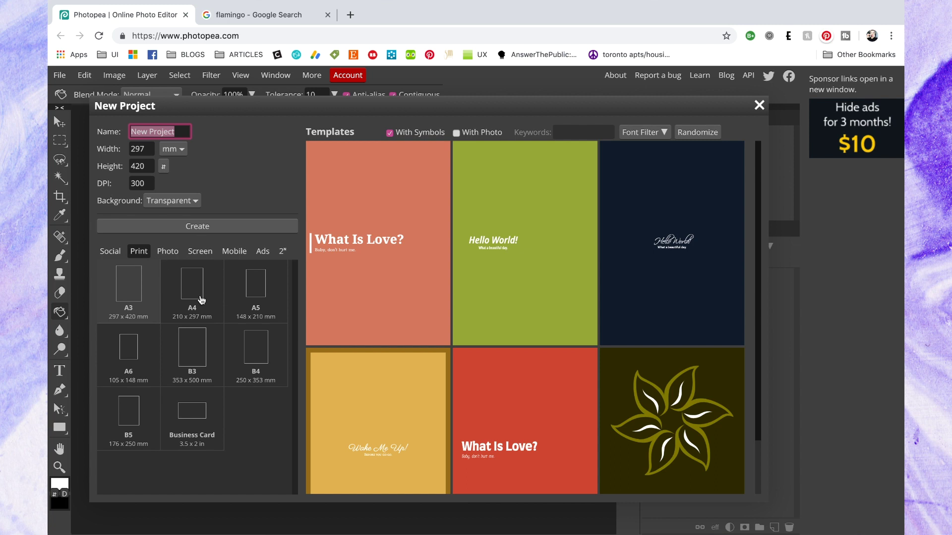
click(182, 413)
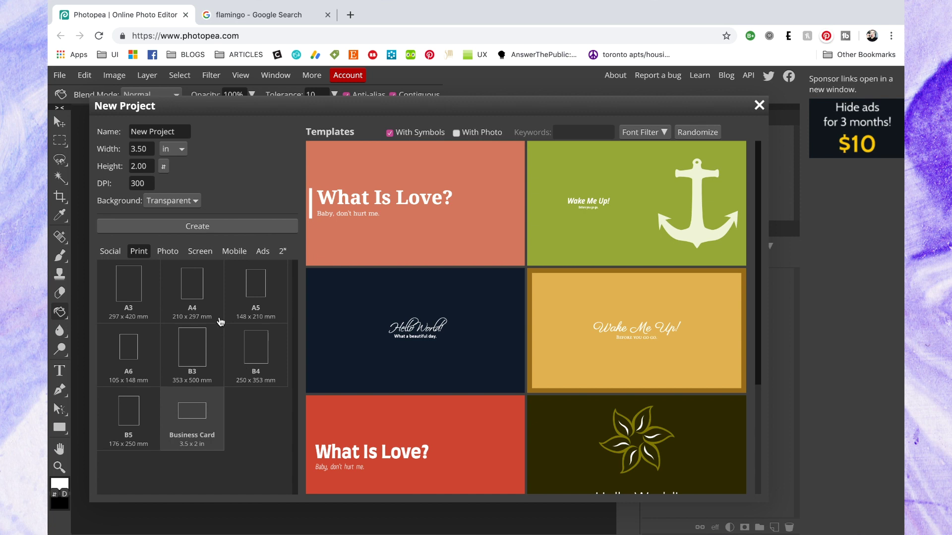
scroll(438, 270, down, 4)
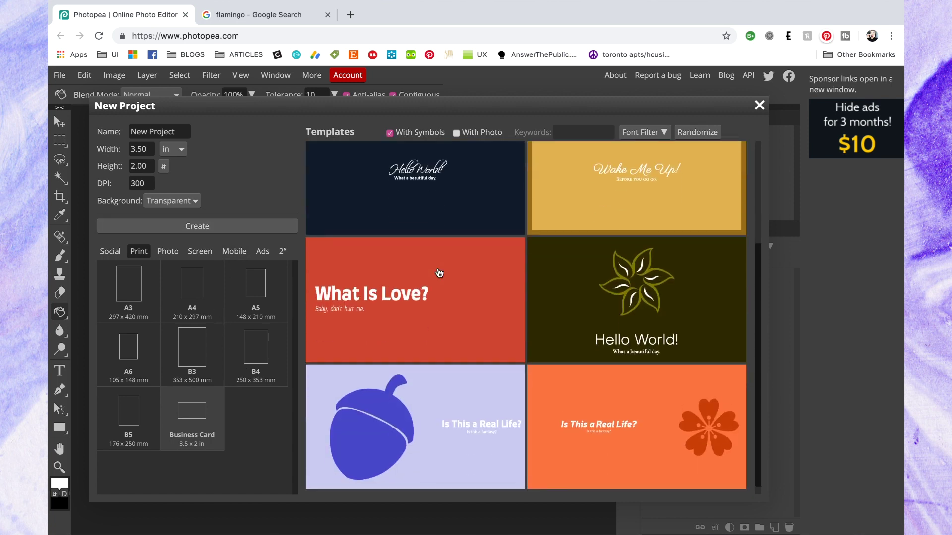
scroll(422, 282, down, 5)
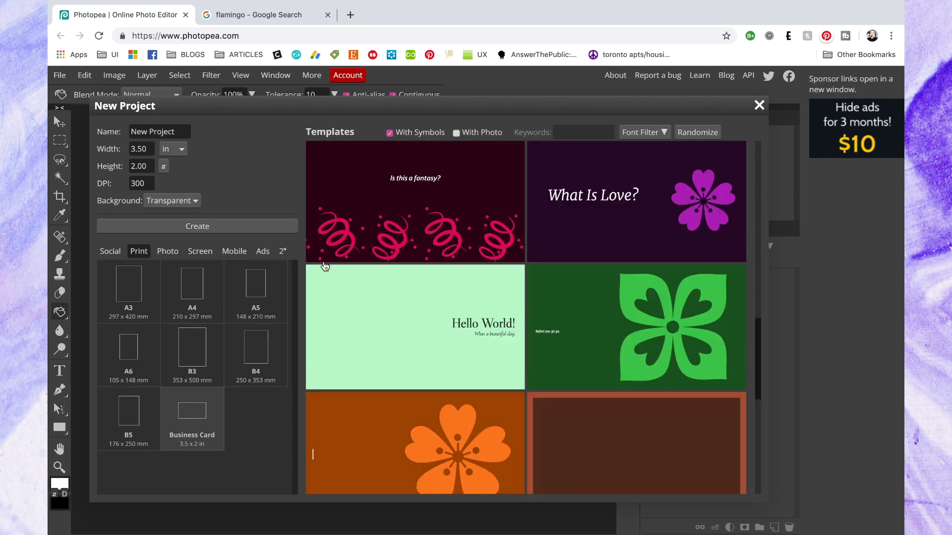
click(248, 227)
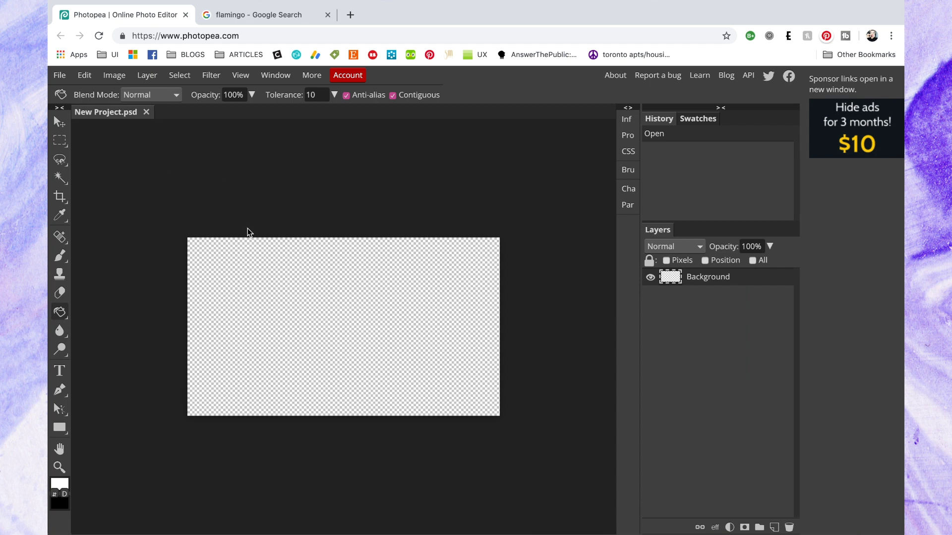
Draw a custom speech-bubble shape across the centre of the canvas
right_click(58, 432)
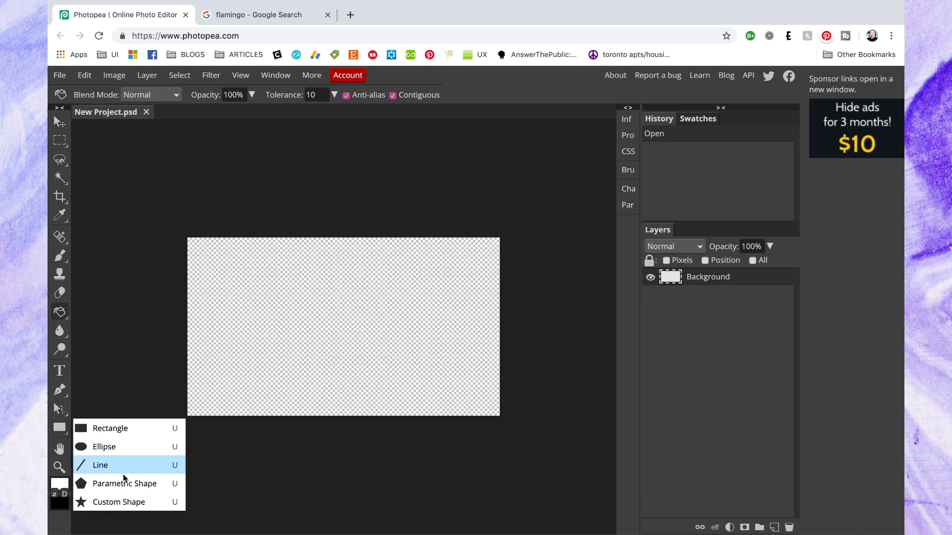
click(119, 502)
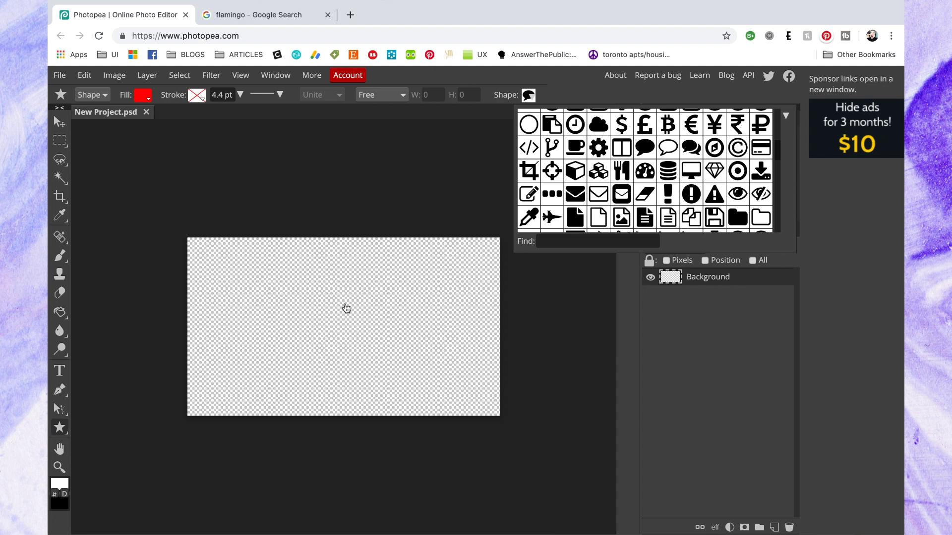
click(644, 148)
drag(259, 263, 533, 433)
Fill the bubble pale lilac, nudge it up slightly, and drag a text box over it
click(144, 95)
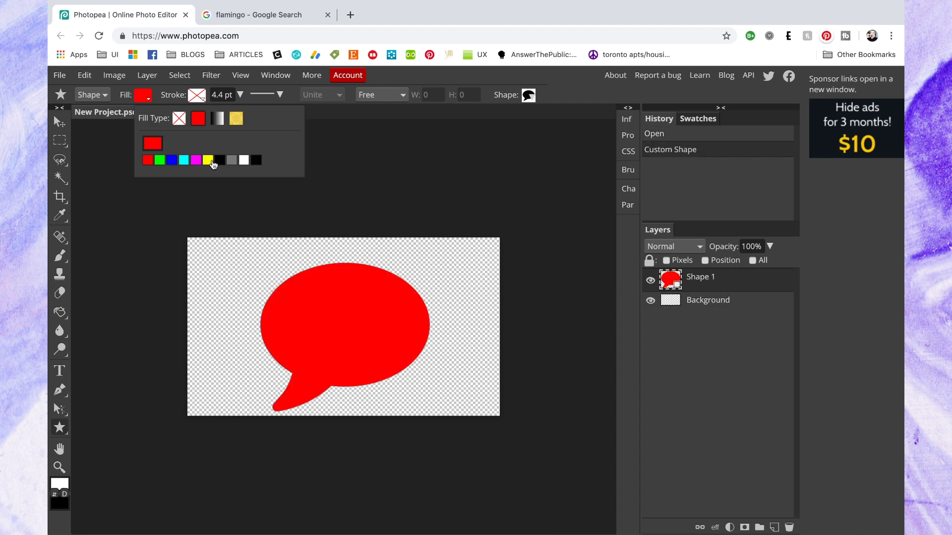
click(151, 144)
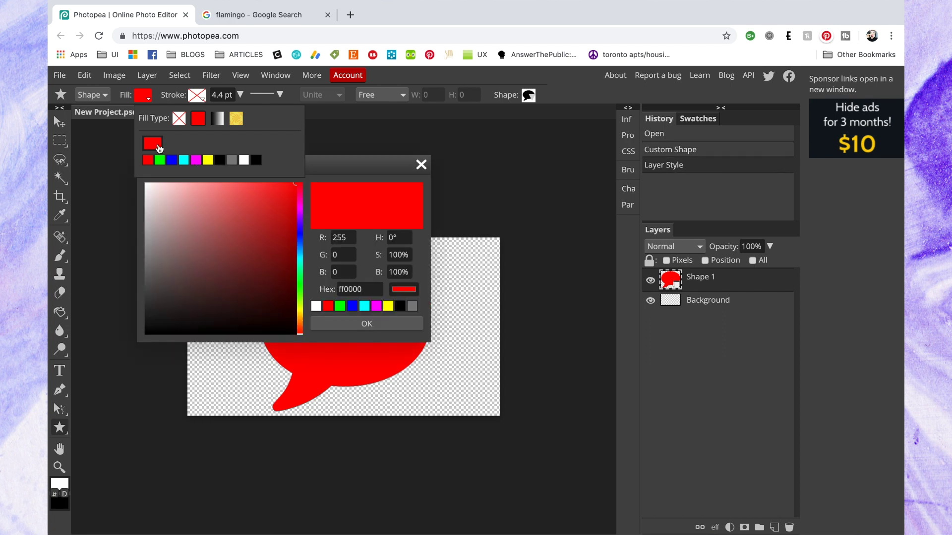
click(173, 198)
click(299, 218)
click(367, 323)
key(v)
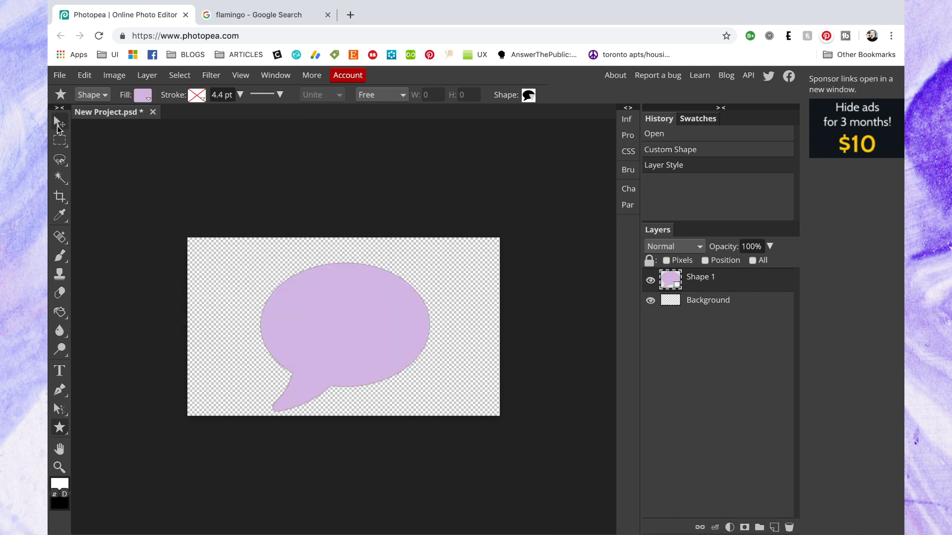
drag(394, 325, 393, 315)
key(t)
drag(261, 268, 427, 372)
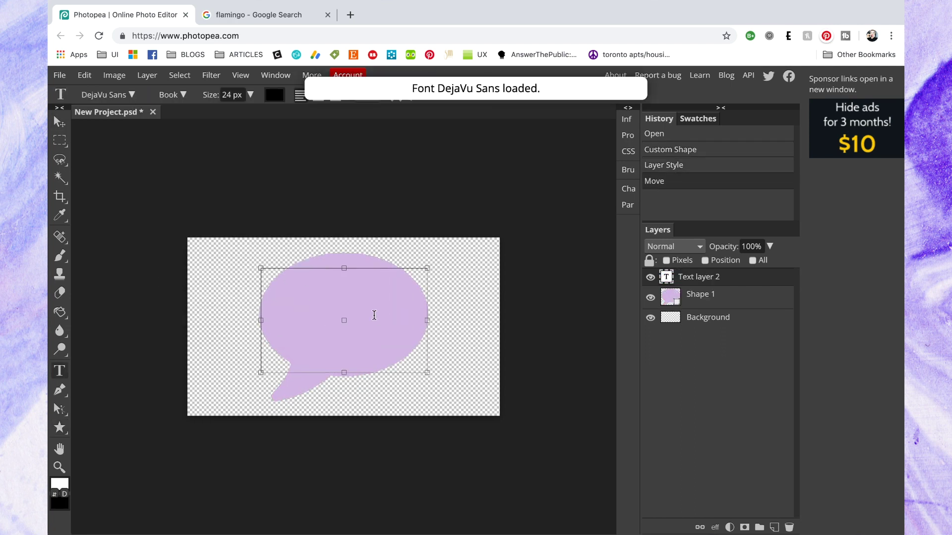
Commit the typed Bonjour! text and bring up the Character panel to enlarge it
click(60, 122)
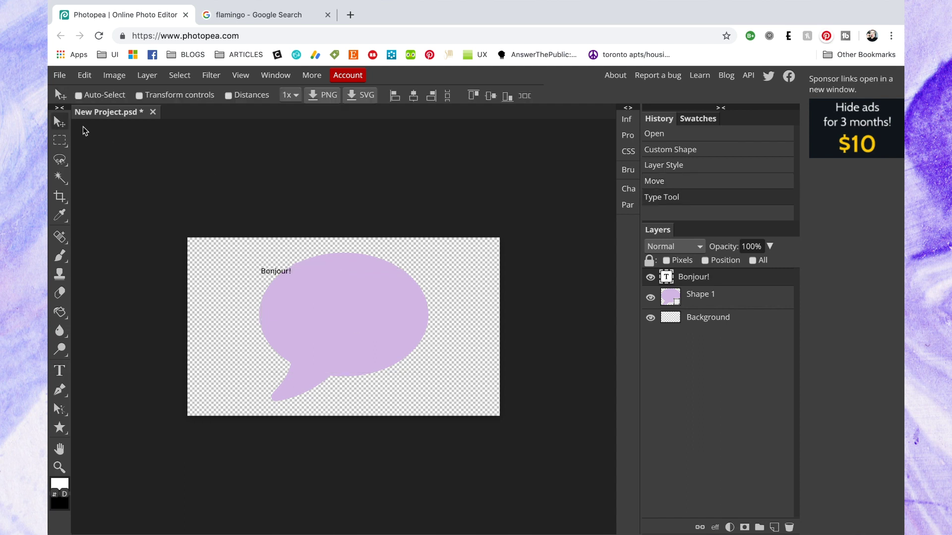
click(276, 74)
click(295, 314)
click(494, 120)
drag(524, 161, 538, 191)
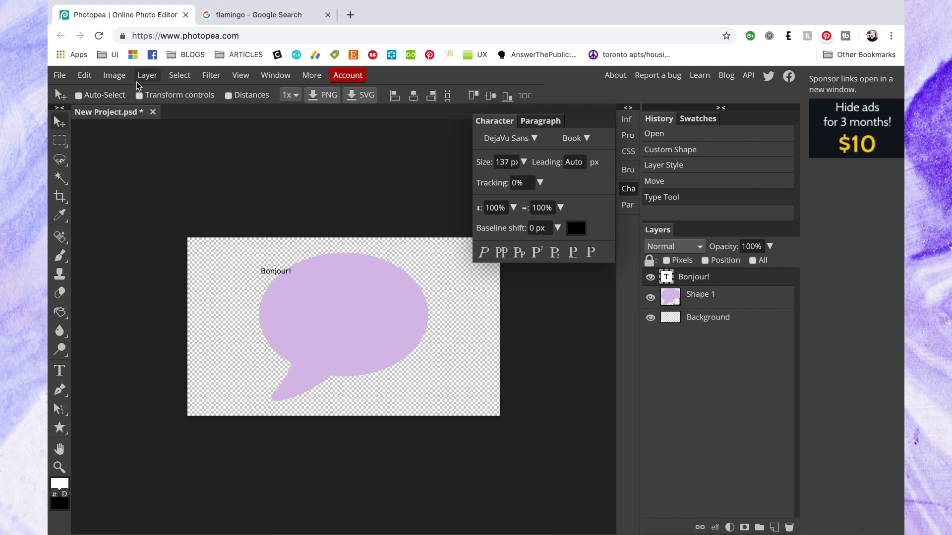
Set all of the Bonjour! text to the Duplexide font at 122 px
key(t)
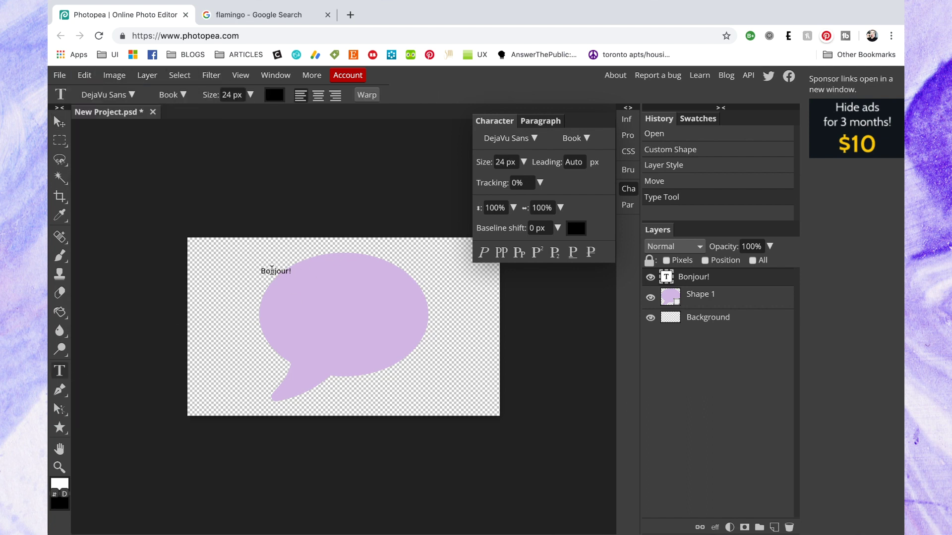
click(275, 271)
key(ctrl+a)
drag(523, 161, 513, 183)
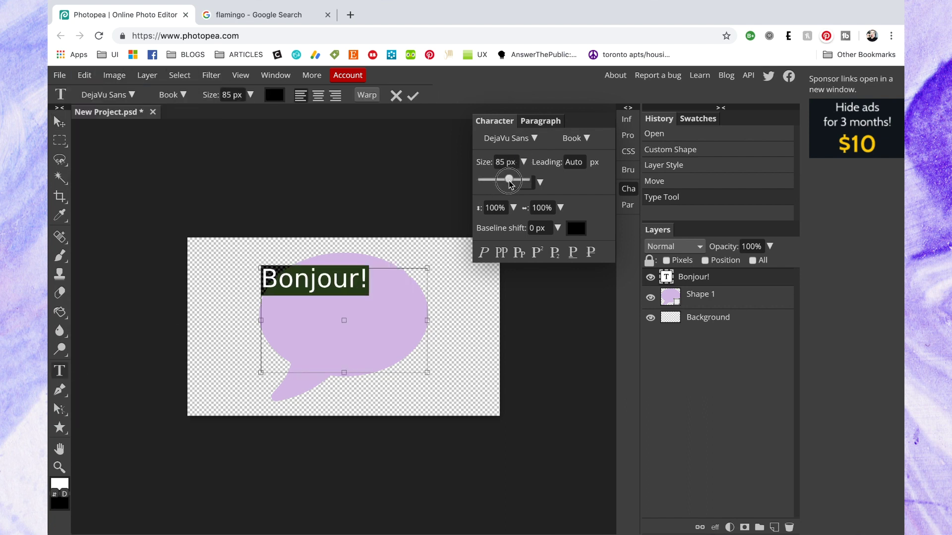
click(510, 138)
scroll(550, 359, down, 10)
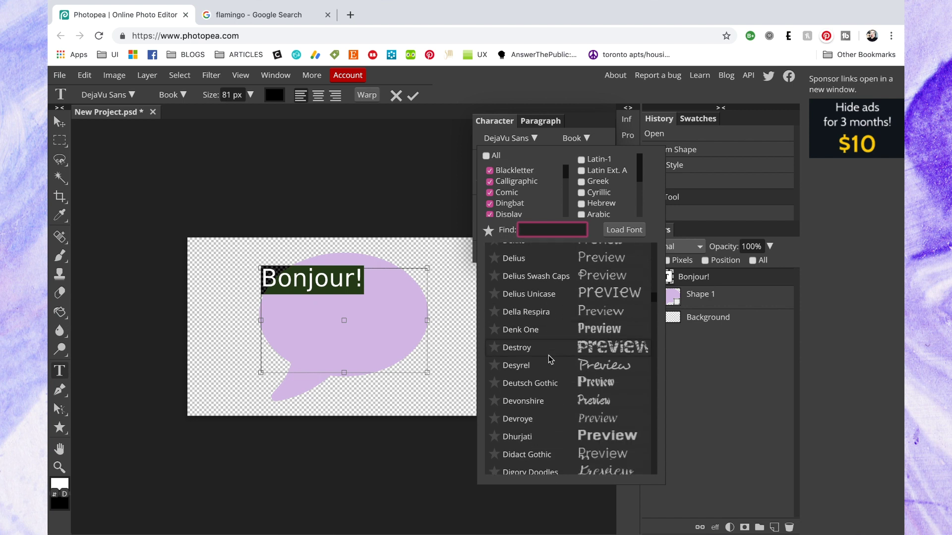
scroll(550, 359, down, 5)
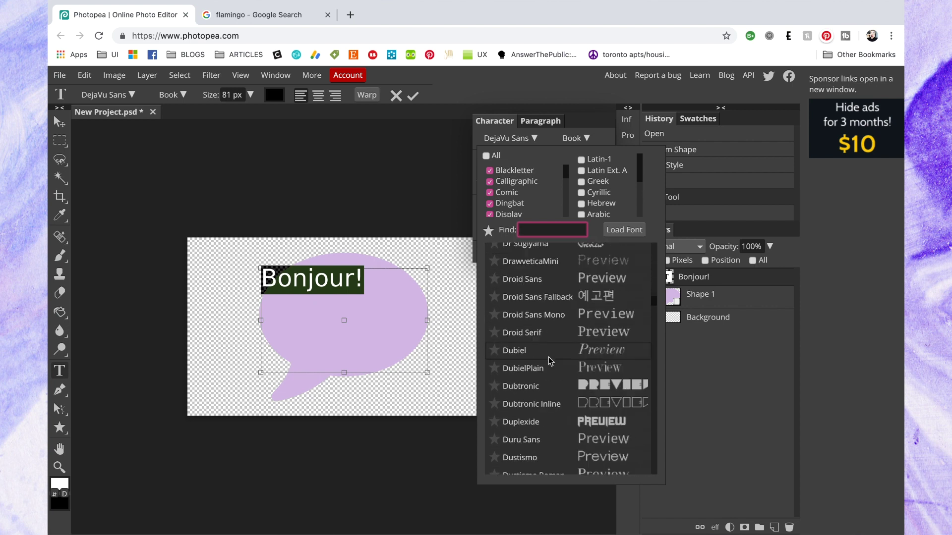
click(551, 357)
drag(523, 162, 512, 179)
click(60, 121)
Move Bonjour! to the centre of the lilac bubble and select the bubble shape layer
drag(382, 302, 389, 333)
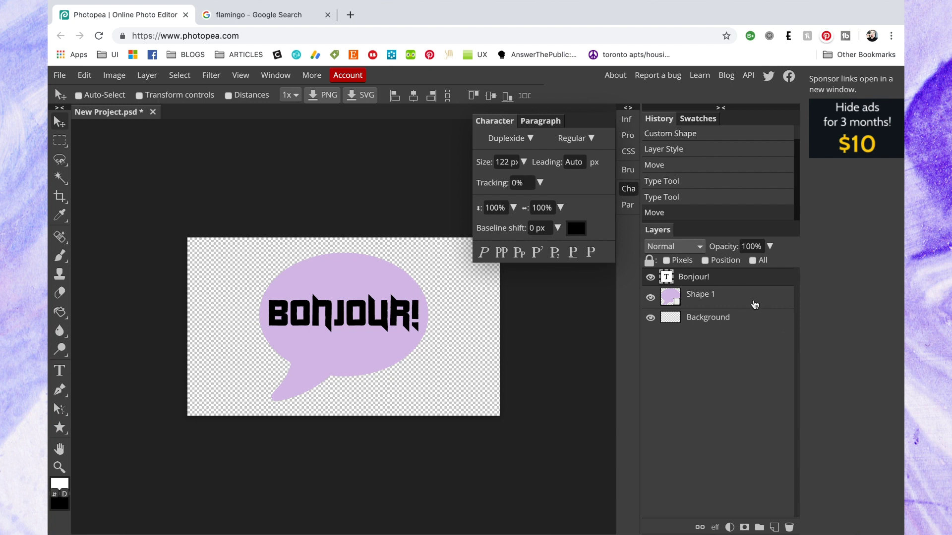
click(753, 303)
click(179, 74)
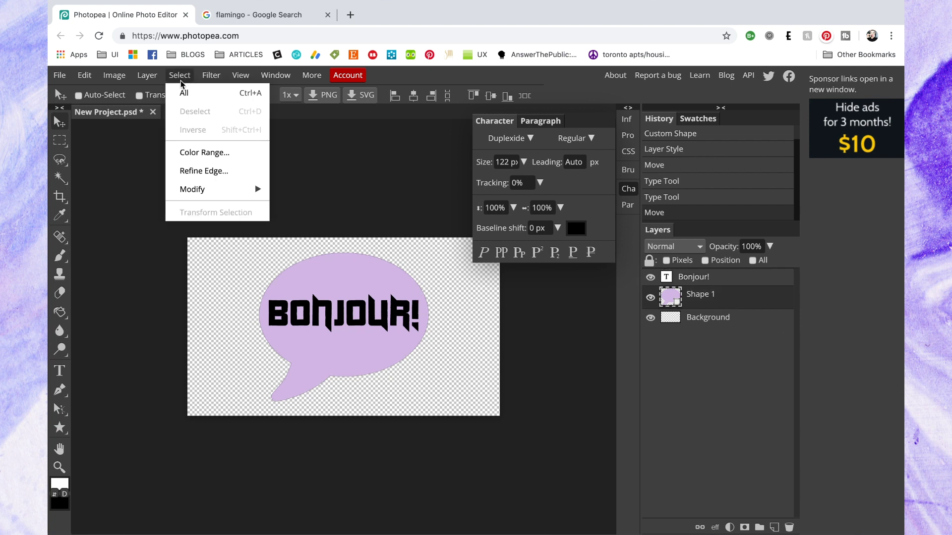
Select the lilac bubble with Color Range at Fuzziness 32
click(204, 152)
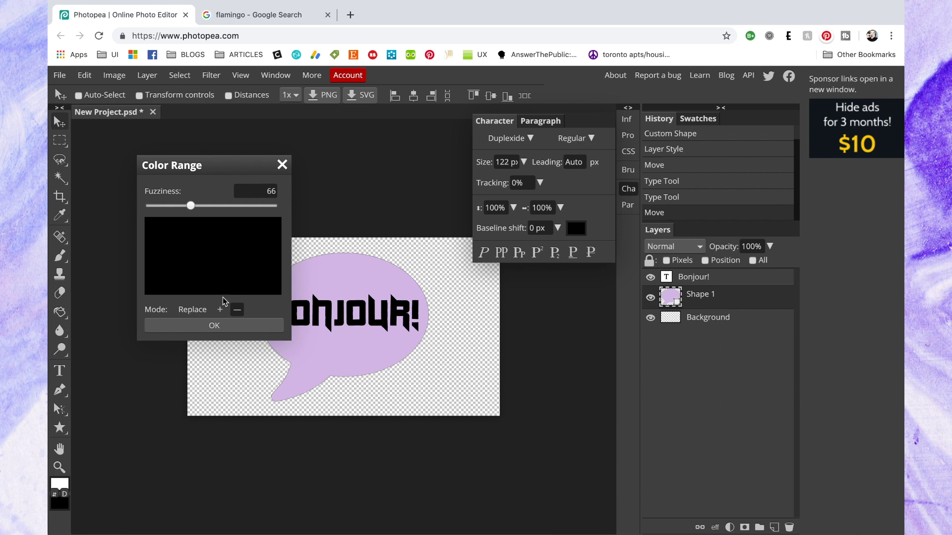
drag(190, 206, 170, 206)
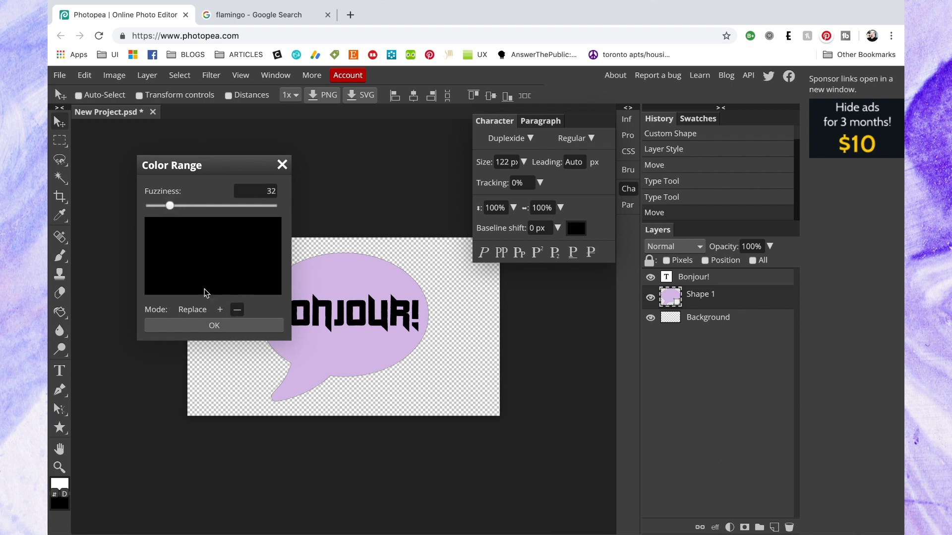
click(219, 309)
click(343, 288)
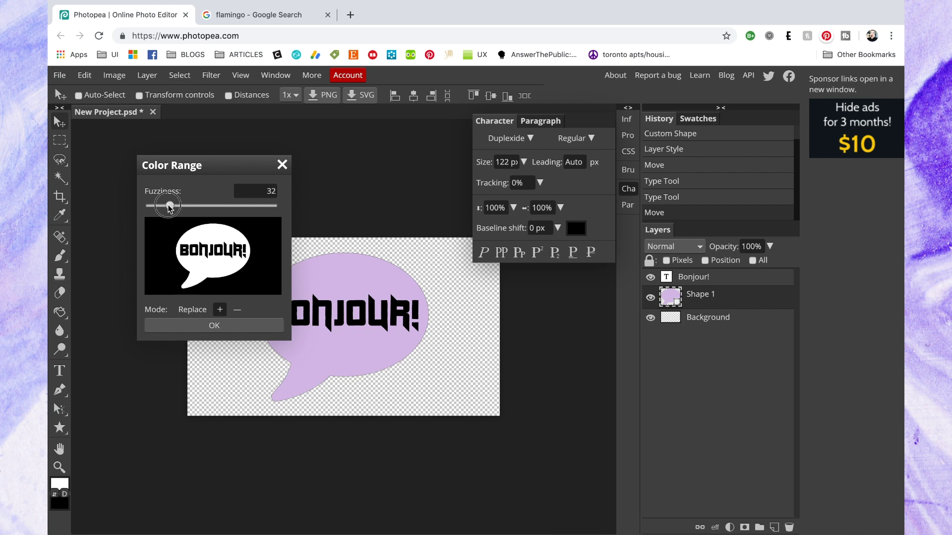
click(220, 328)
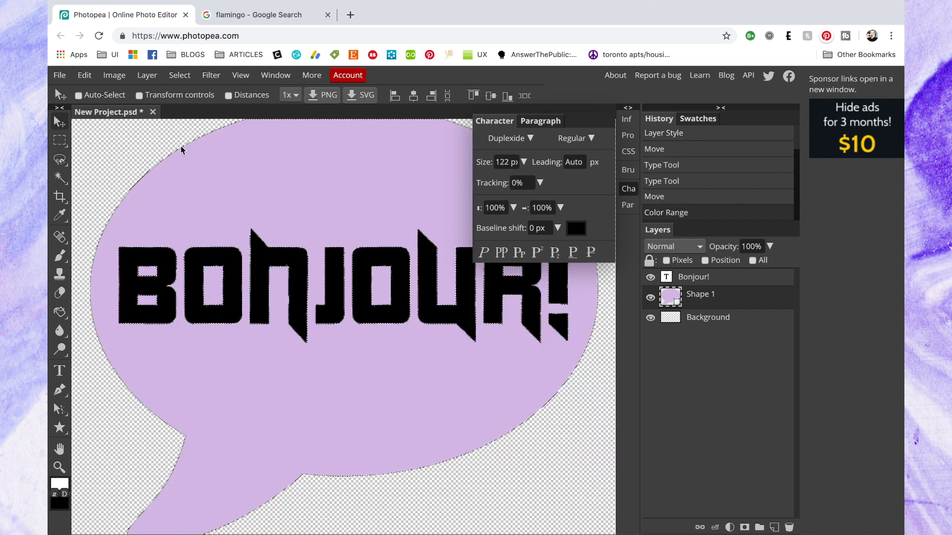
Add a new layer and stroke the selection with a 30 px white outside outline
click(774, 527)
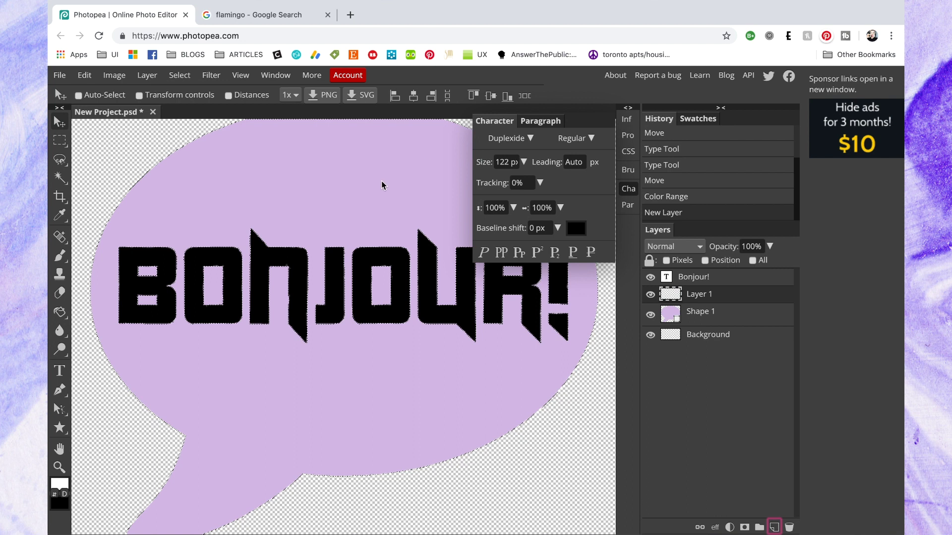
click(85, 75)
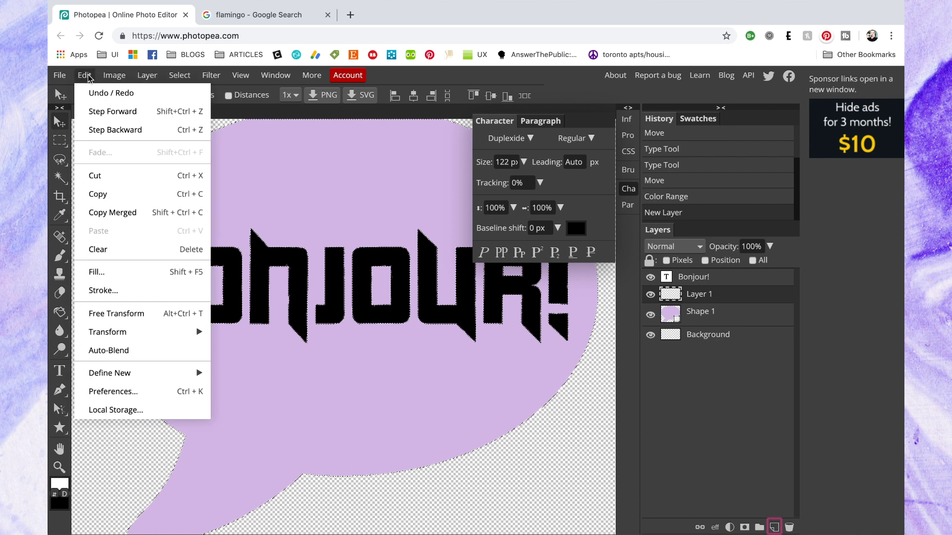
click(104, 291)
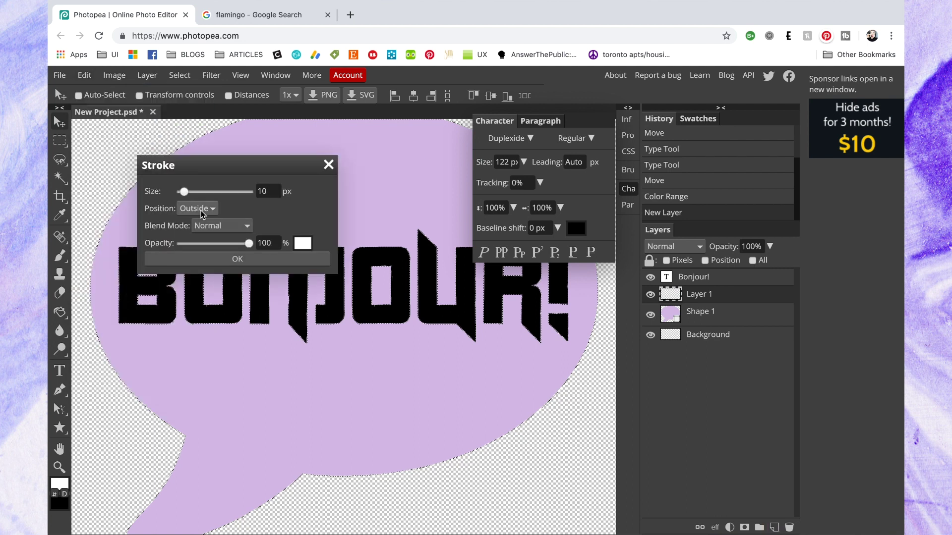
click(272, 192)
double_click(271, 191)
text(30)
click(239, 259)
key(ctrl+minus)
key(ctrl+minus)
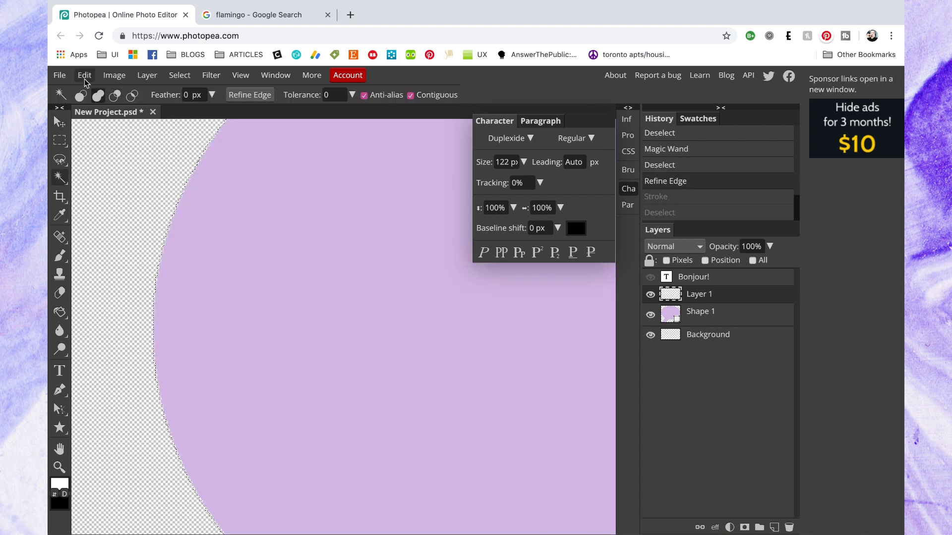
Redo the white stroke centred on the bubble edge at 45 px
click(85, 75)
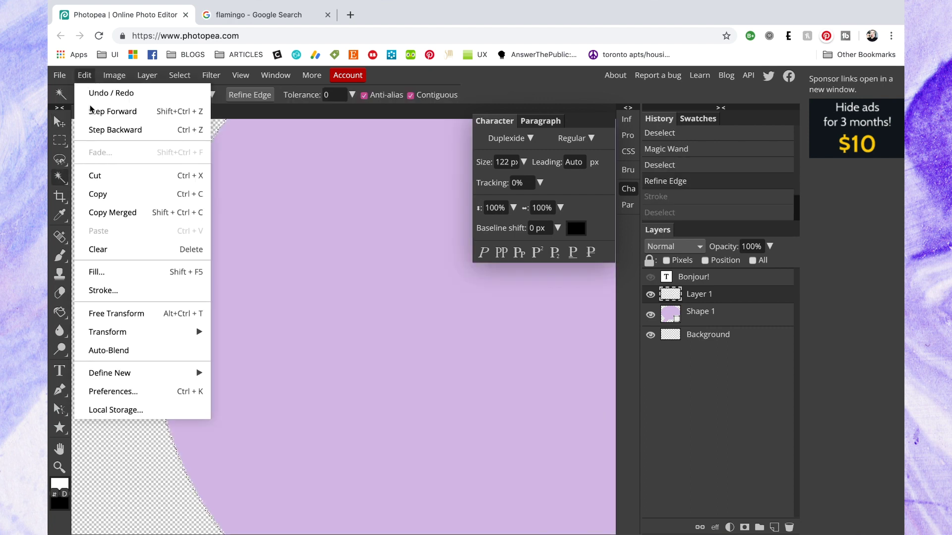
click(117, 289)
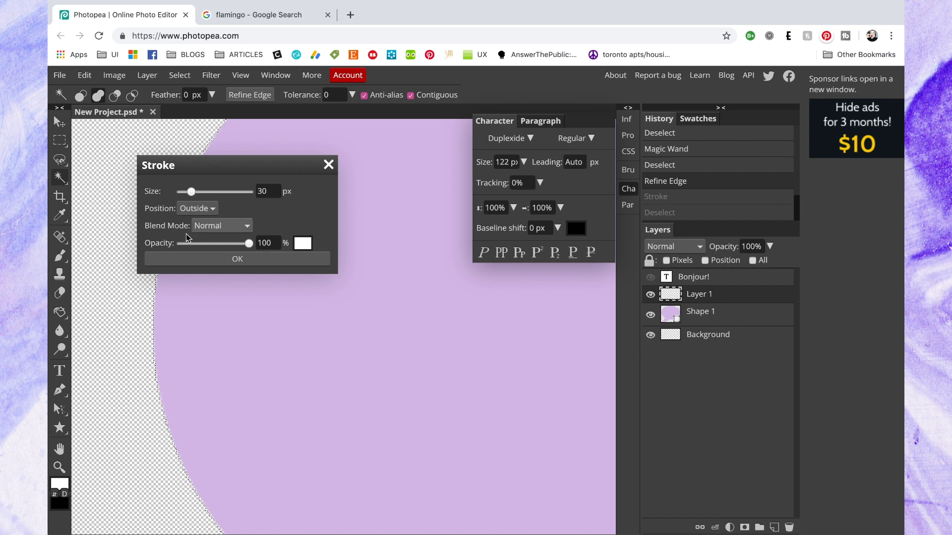
click(198, 209)
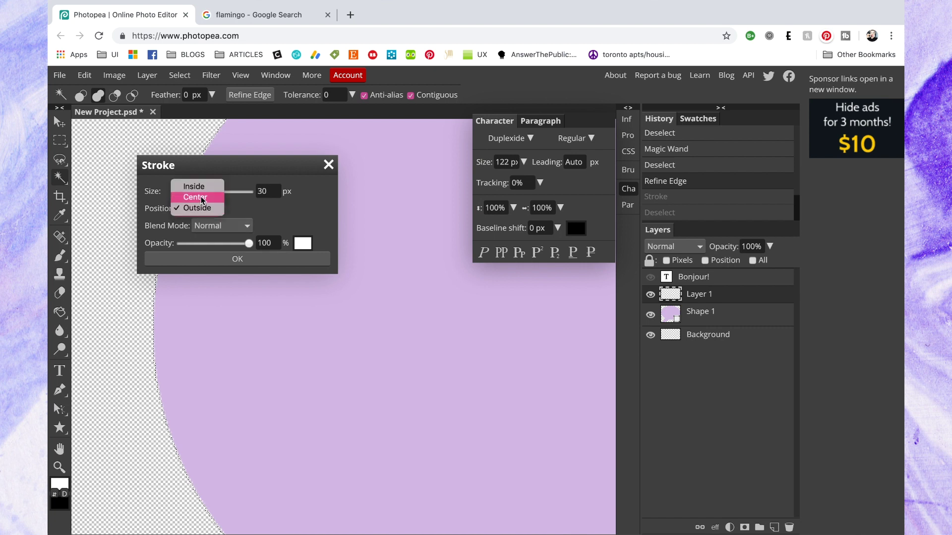
click(202, 198)
click(267, 190)
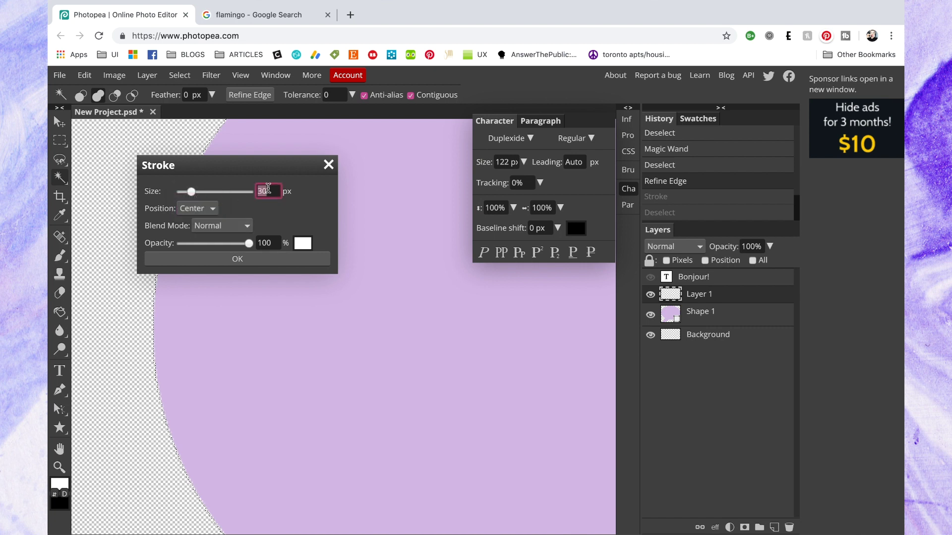
text(45)
click(276, 260)
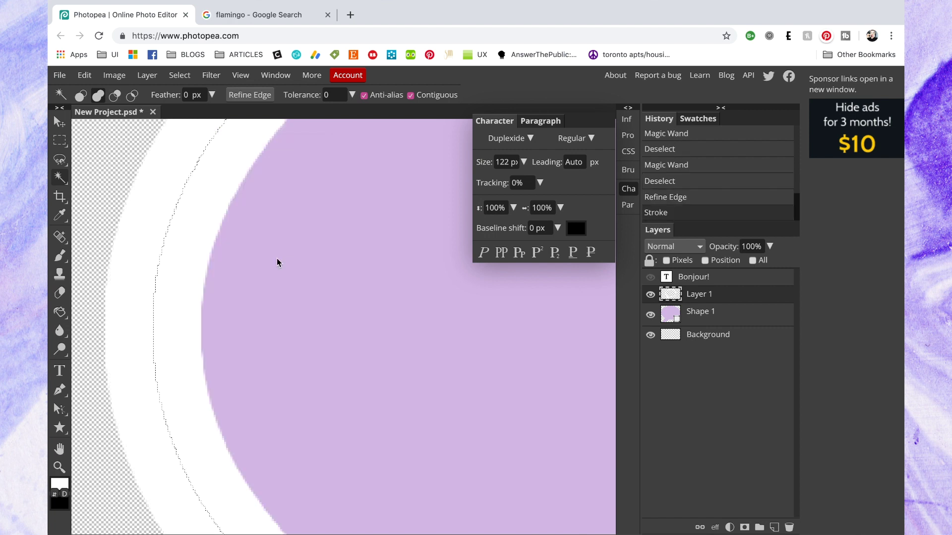
Place Layer 1 beneath Shape 1, deselect, and show the Bonjour! text layer again
drag(701, 295, 696, 327)
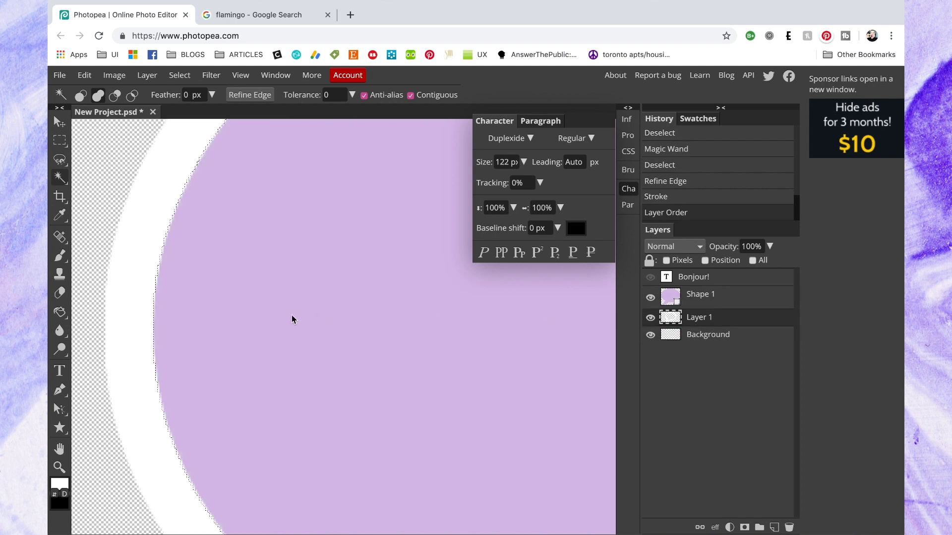
key(ctrl+d)
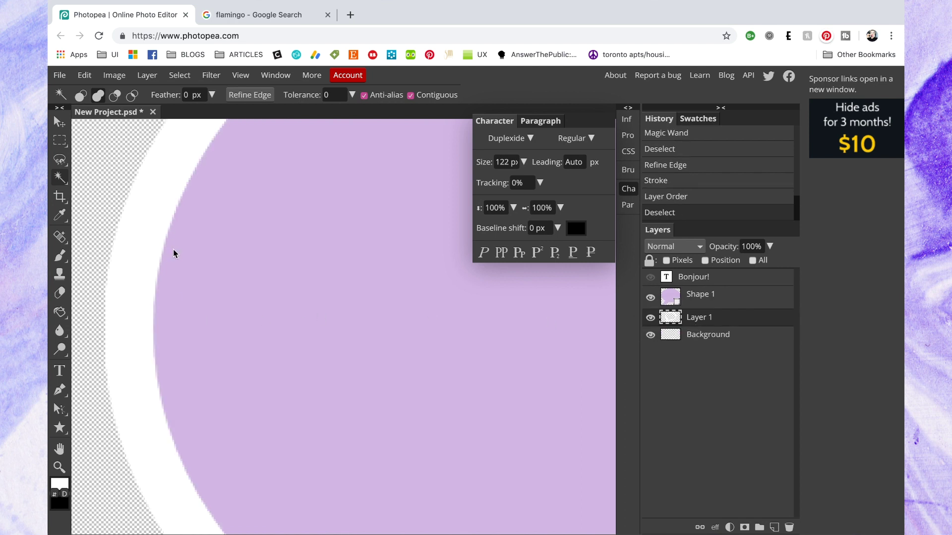
key(ctrl+minus)
key(ctrl+minus)
key(ctrl+minus)
key(ctrl+minus)
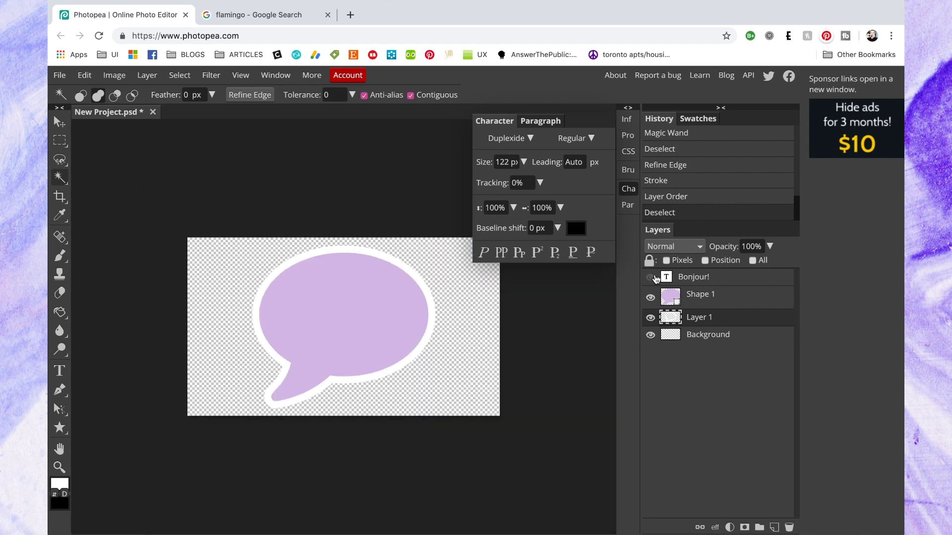
click(650, 277)
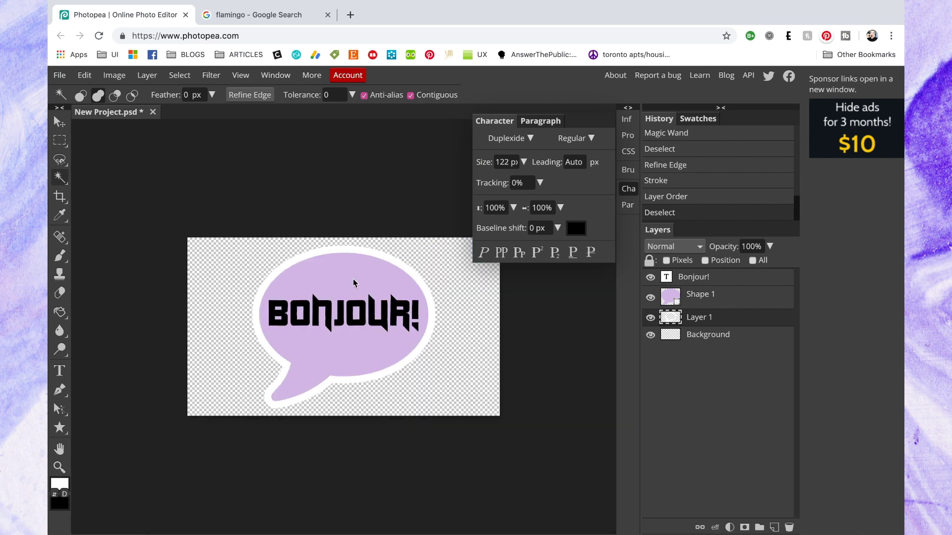
Export the finished Bonjour! sticker as a 1050 × 600 px PNG
key(ctrl+plus)
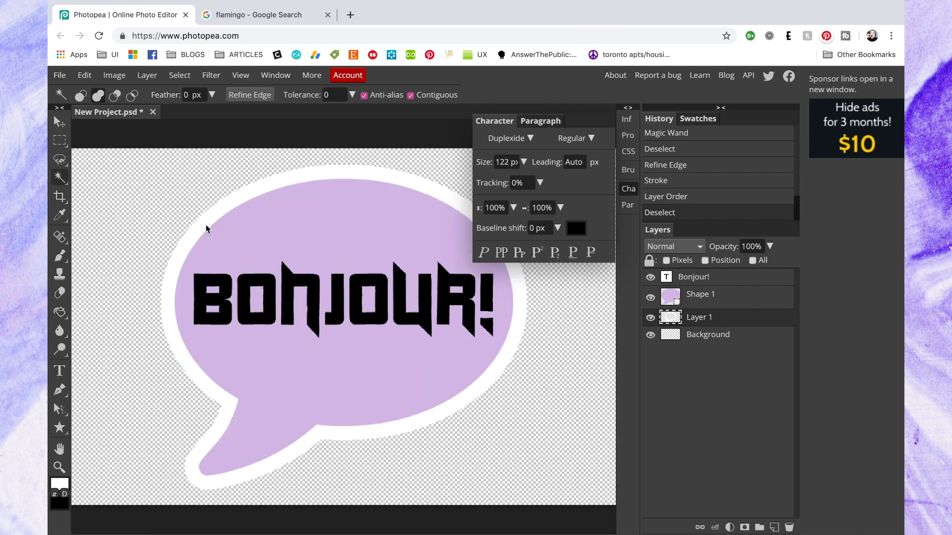
click(60, 75)
mouse_move(85, 252)
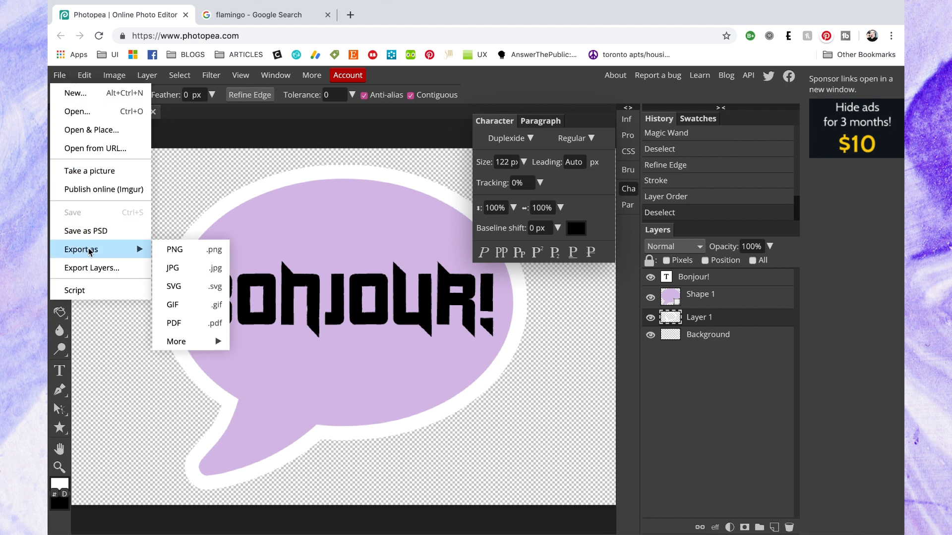
click(191, 257)
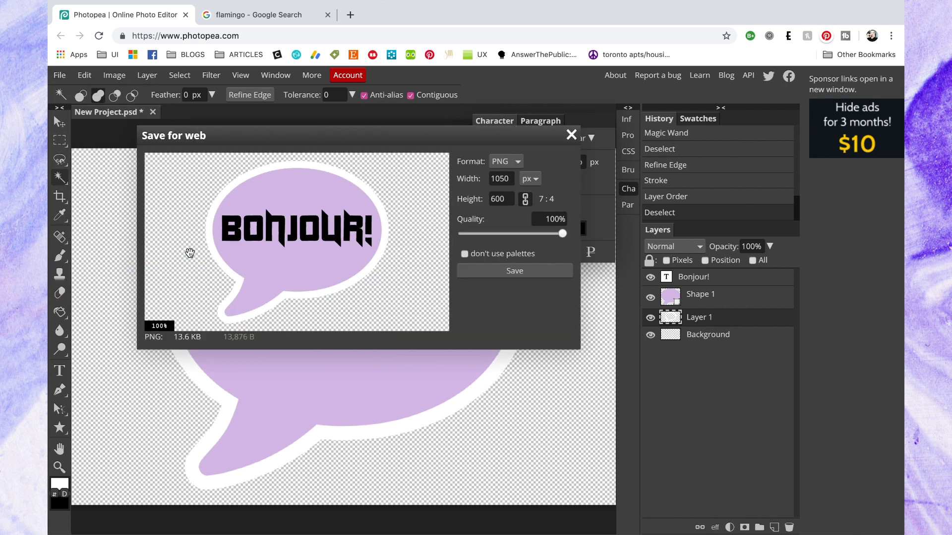
click(516, 271)
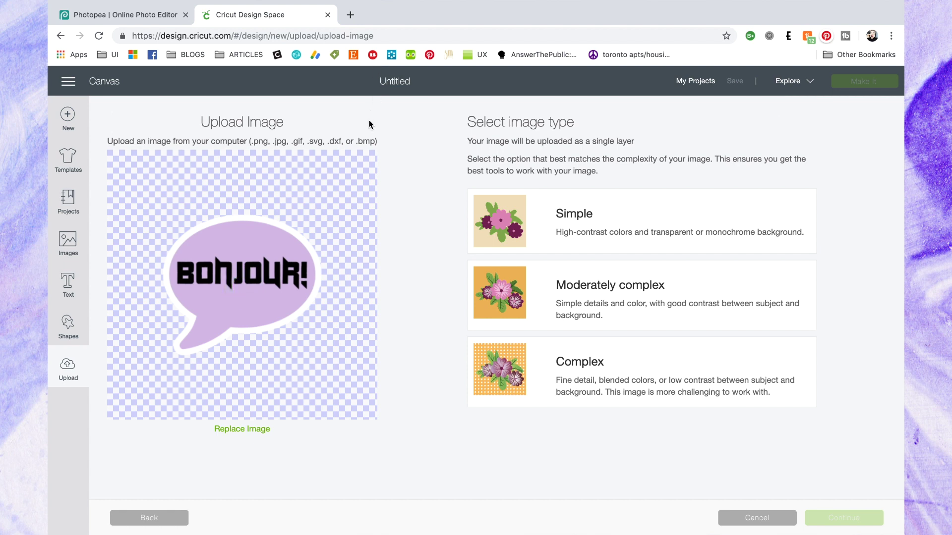
Save the upload as a Simple image named 'bonour' with the Print Then Cut type
click(496, 226)
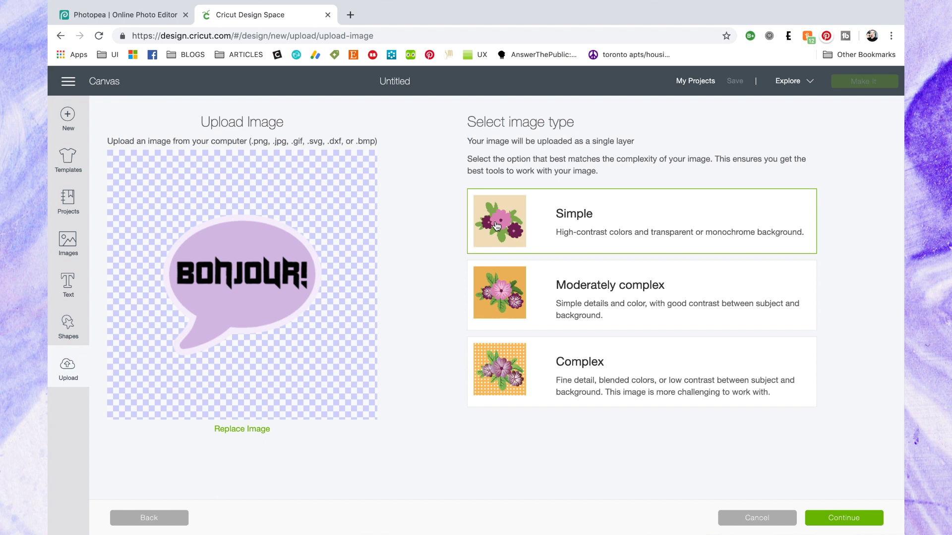
click(842, 518)
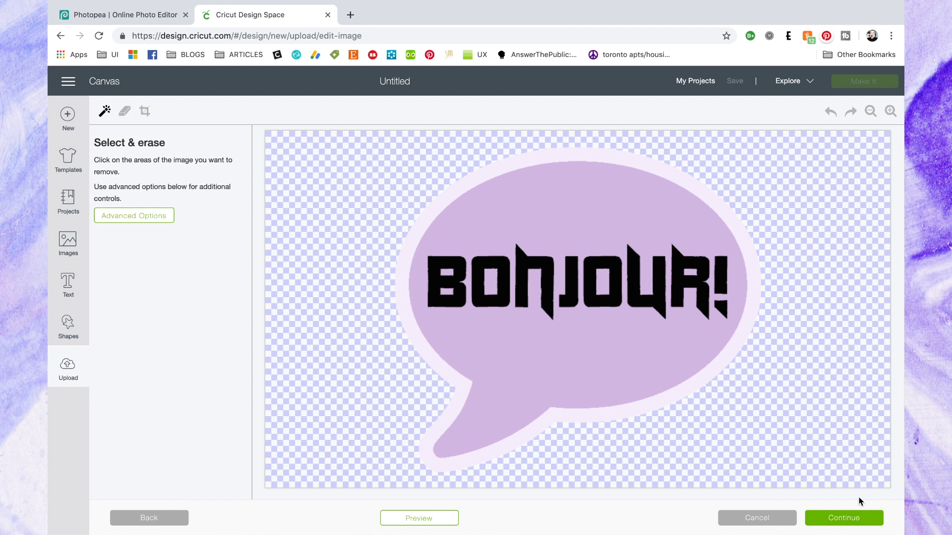
click(436, 524)
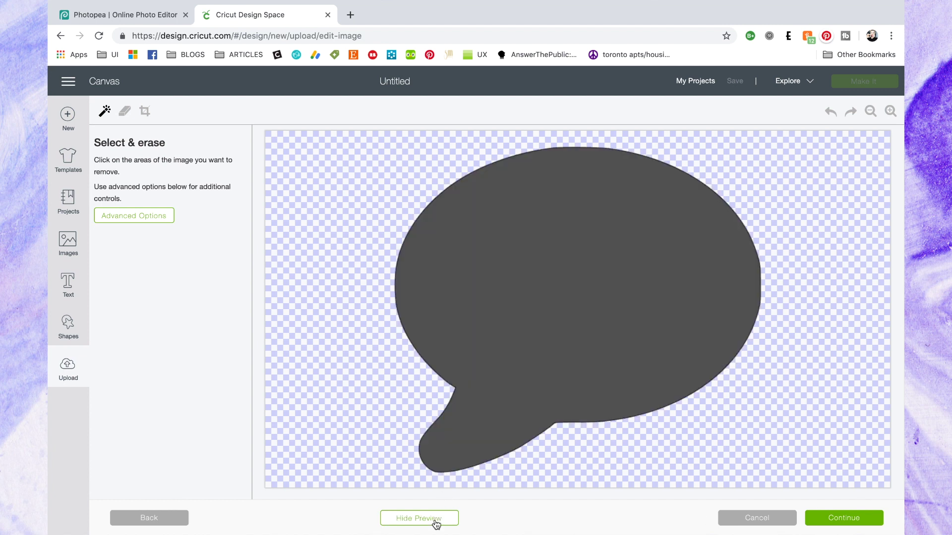
click(436, 524)
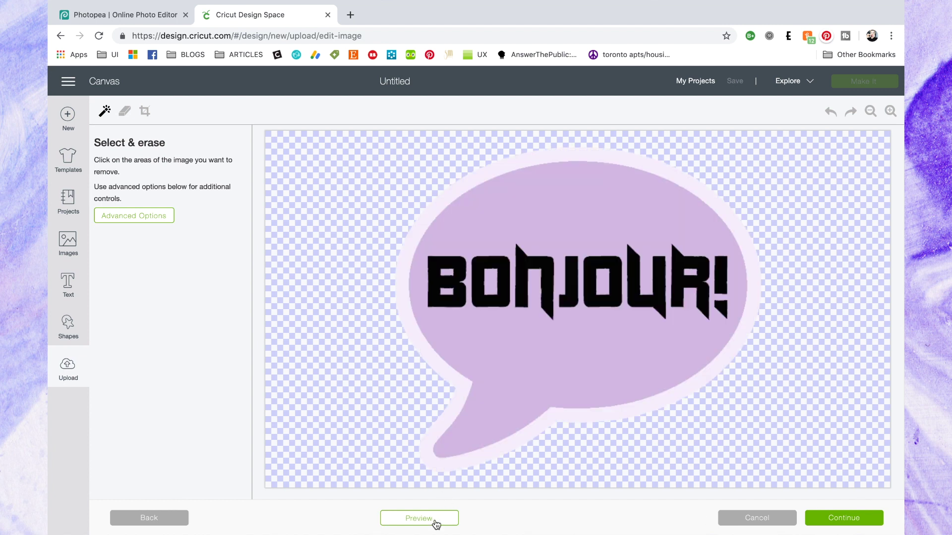
click(837, 518)
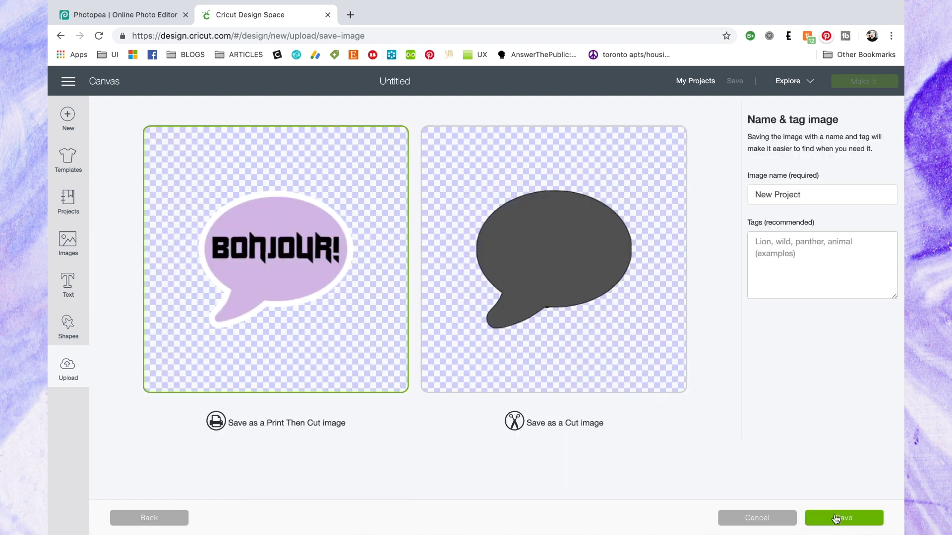
triple_click(812, 194)
text(bonour)
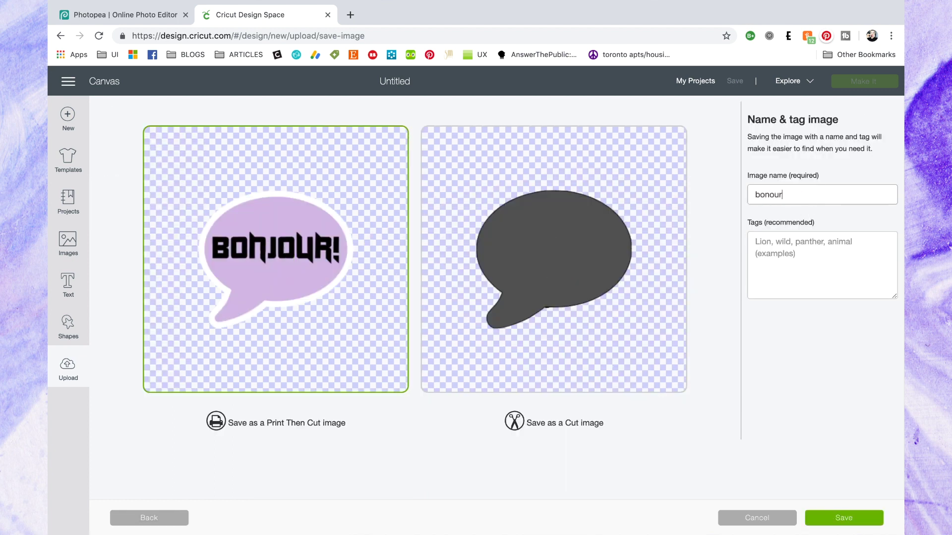
click(838, 522)
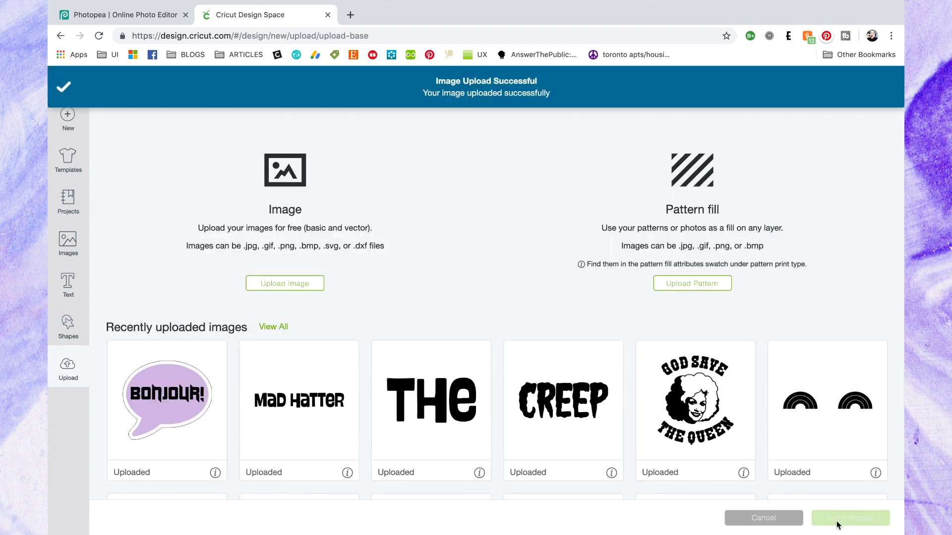
Insert the uploaded bonour sticker image onto the Design Space canvas
click(195, 398)
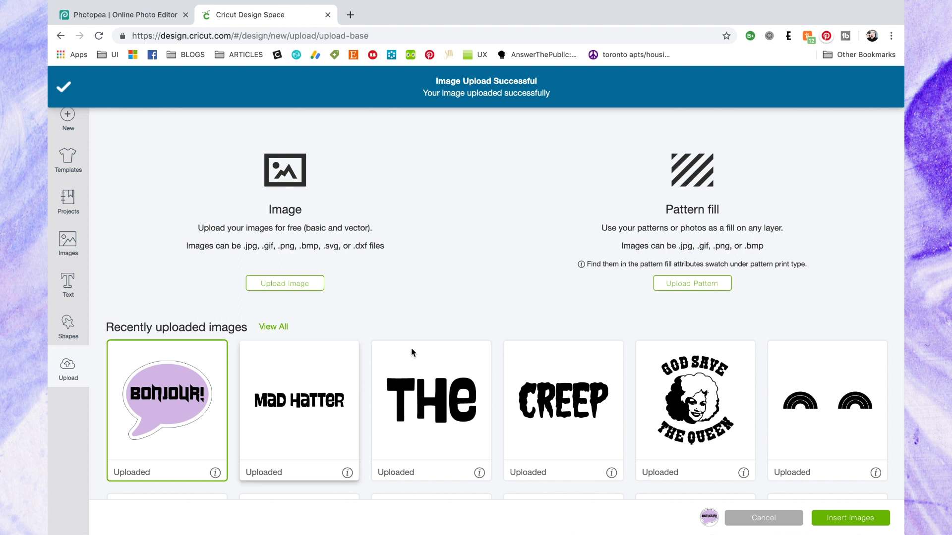
click(849, 517)
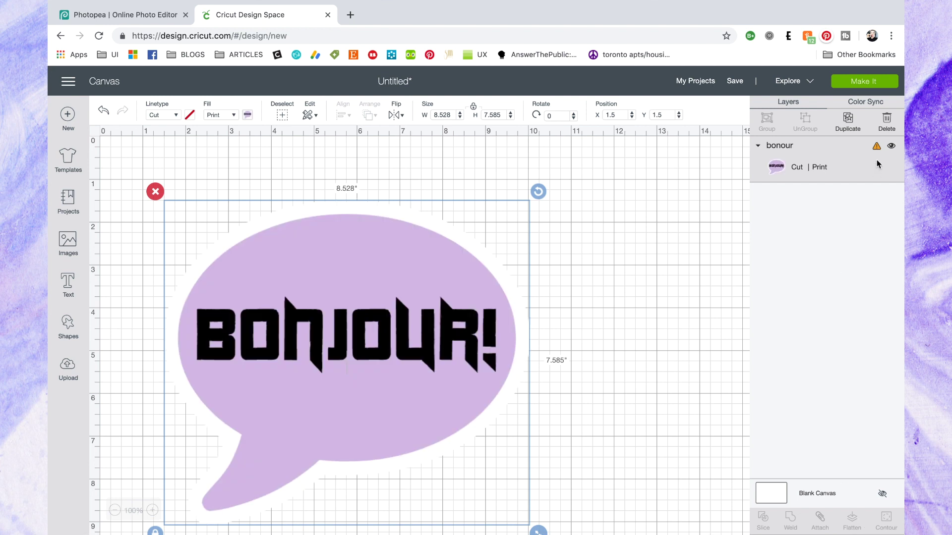
mouse_move(878, 151)
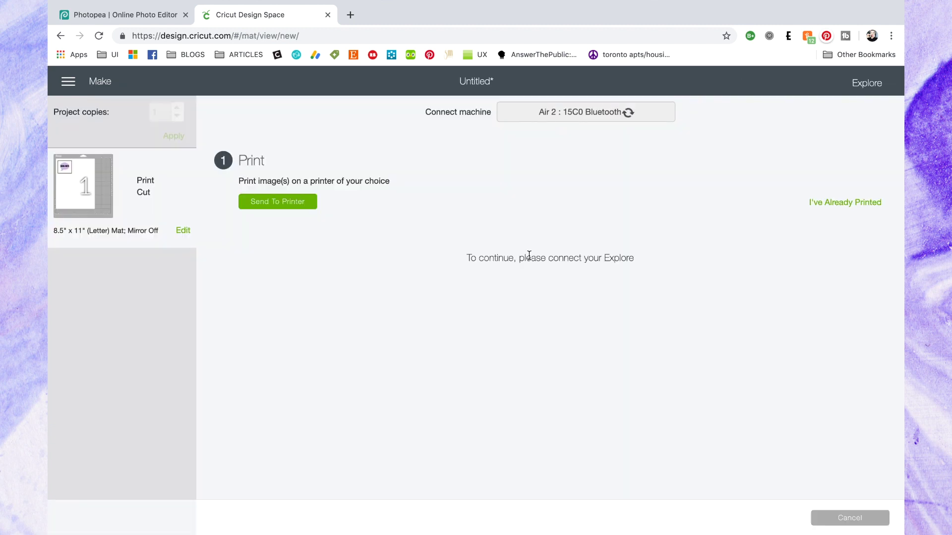
Print the mat with Add Bleed off, using the system print dialog
click(285, 203)
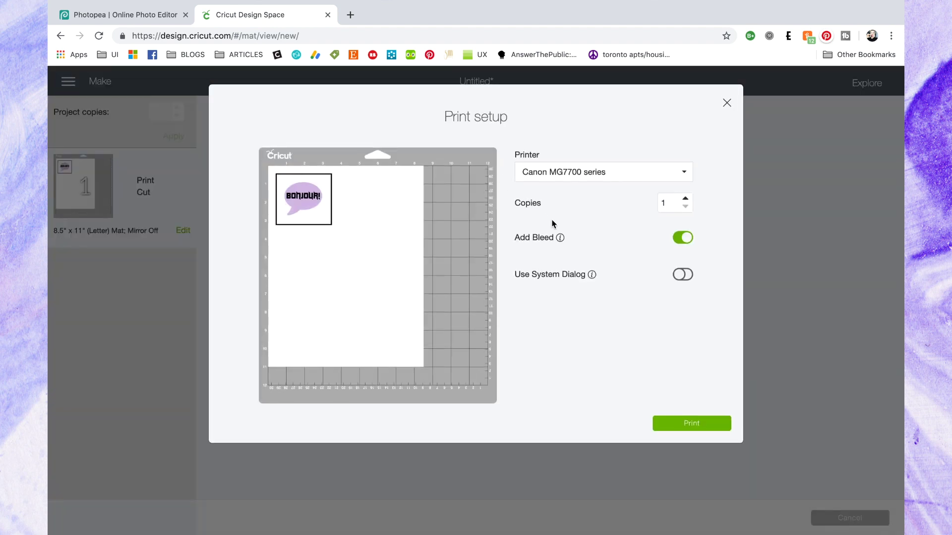
click(677, 237)
click(676, 238)
click(683, 275)
mouse_move(593, 282)
click(685, 275)
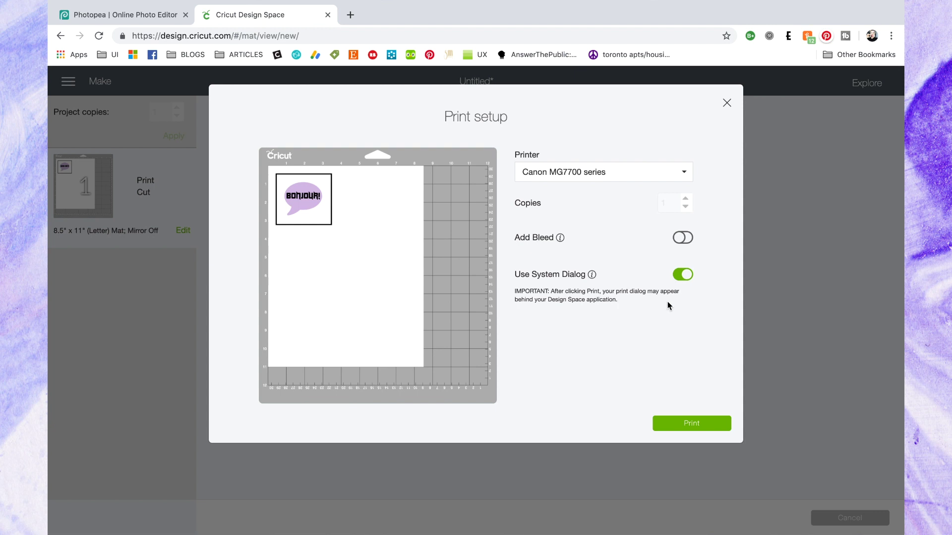
click(687, 423)
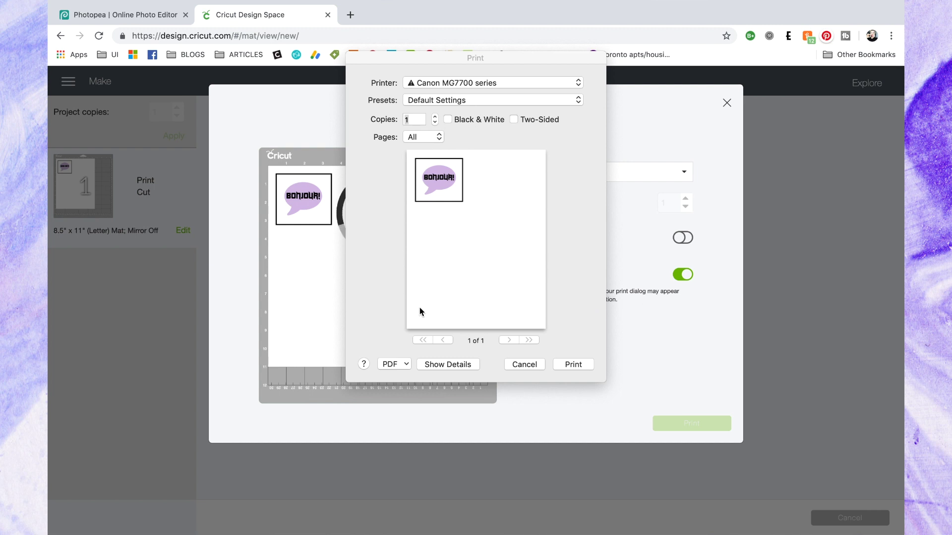
Print the sticker sheet with the Color preset, Best quality and Photo paper type
click(468, 102)
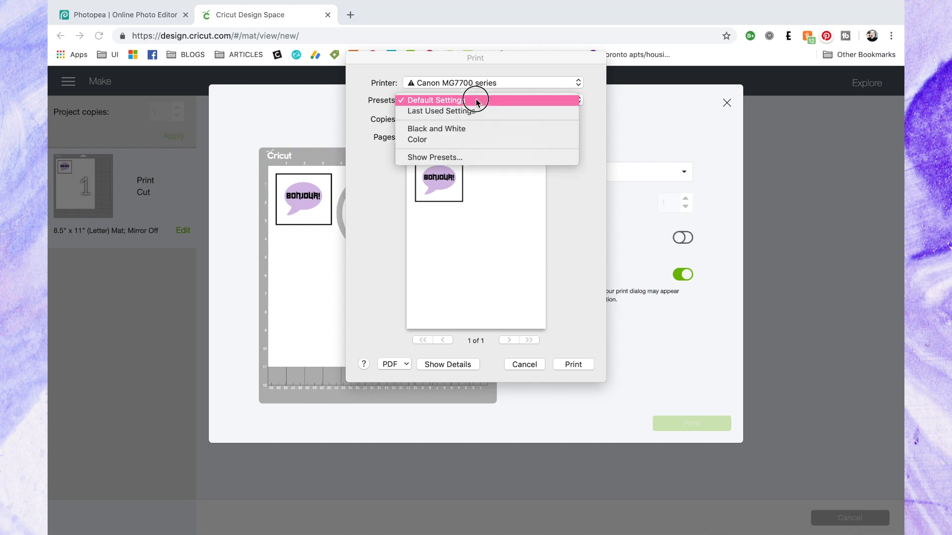
click(448, 140)
click(441, 364)
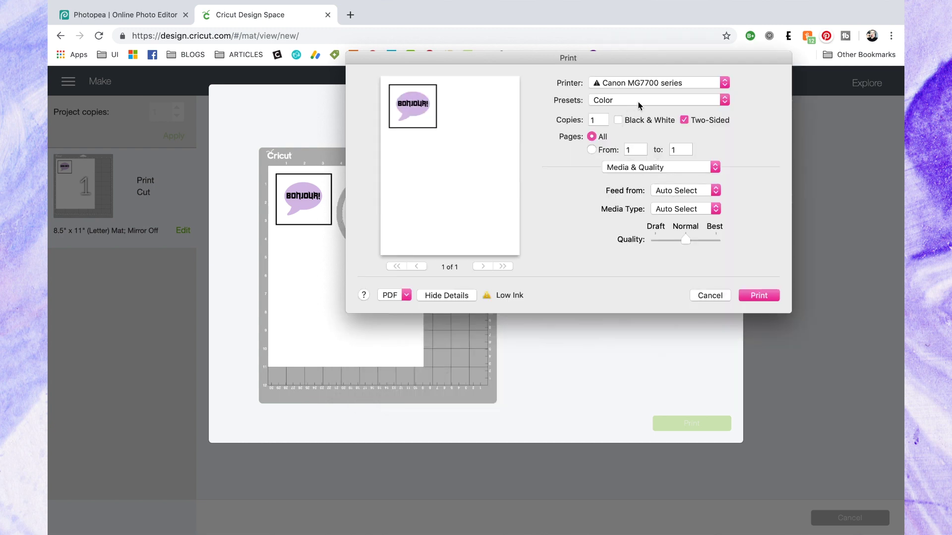
click(664, 174)
click(659, 162)
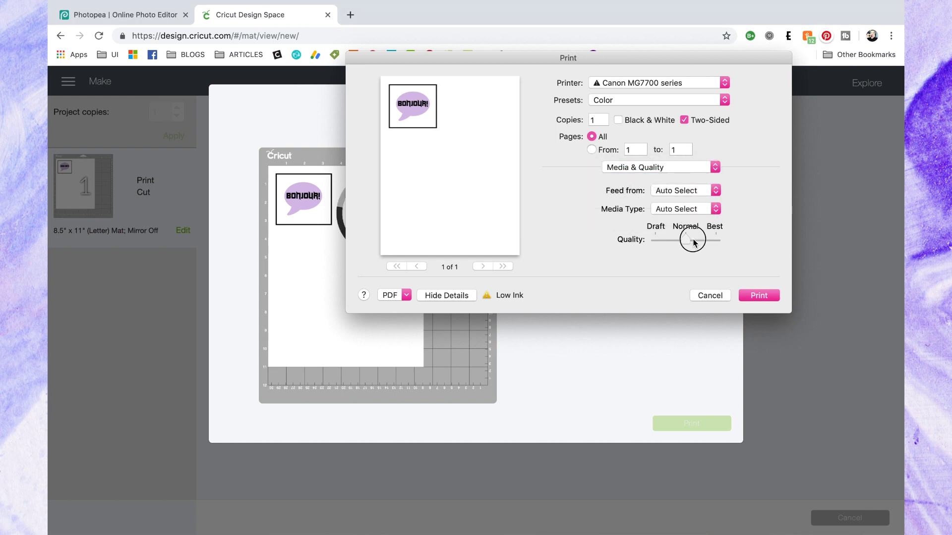
drag(687, 240, 721, 243)
click(670, 213)
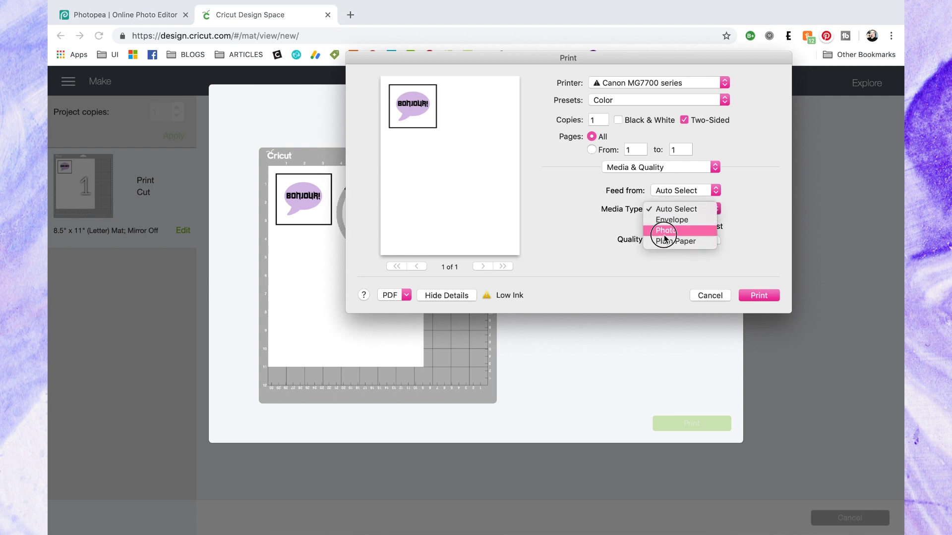
click(665, 231)
click(660, 167)
click(640, 124)
click(756, 296)
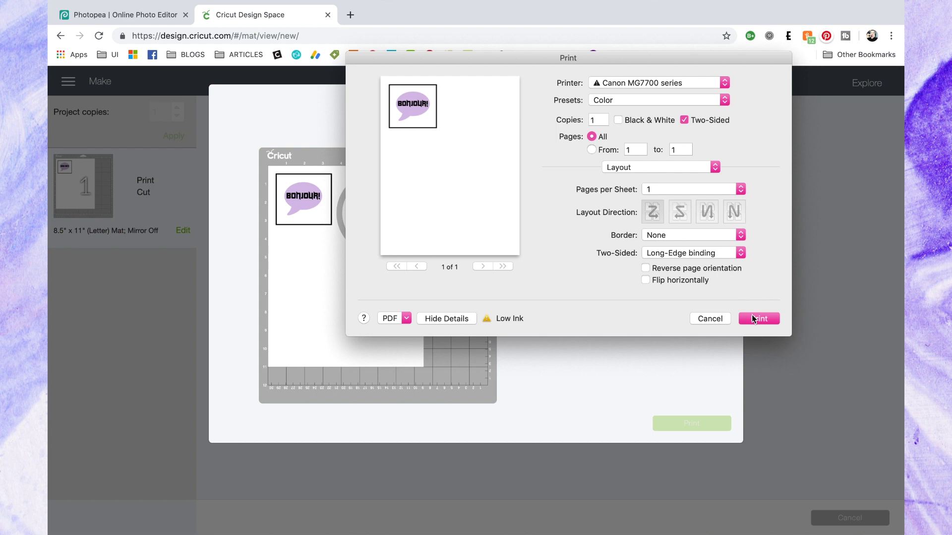